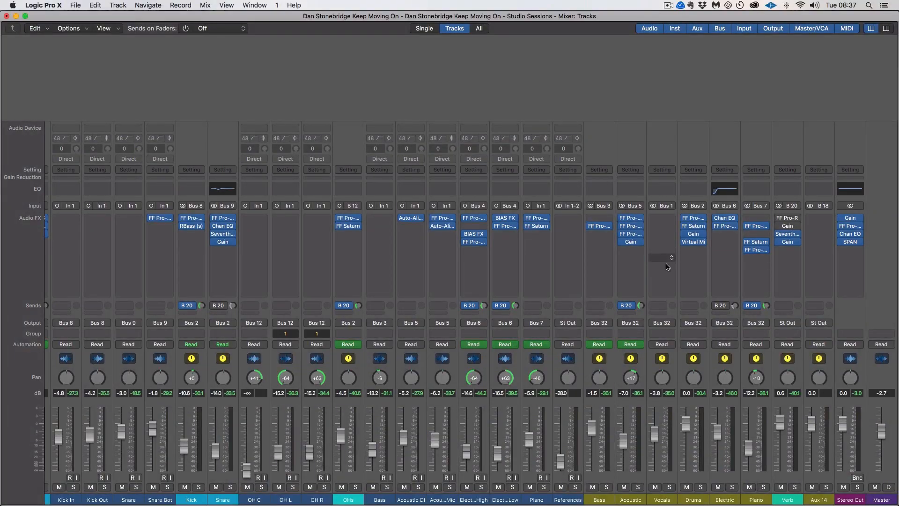
Insert Logic's Compressor in the empty effect slot of the Acoustic bus and lower its threshold to about -40 dB
{"action": "left_click", "coordinate": [630, 253]}
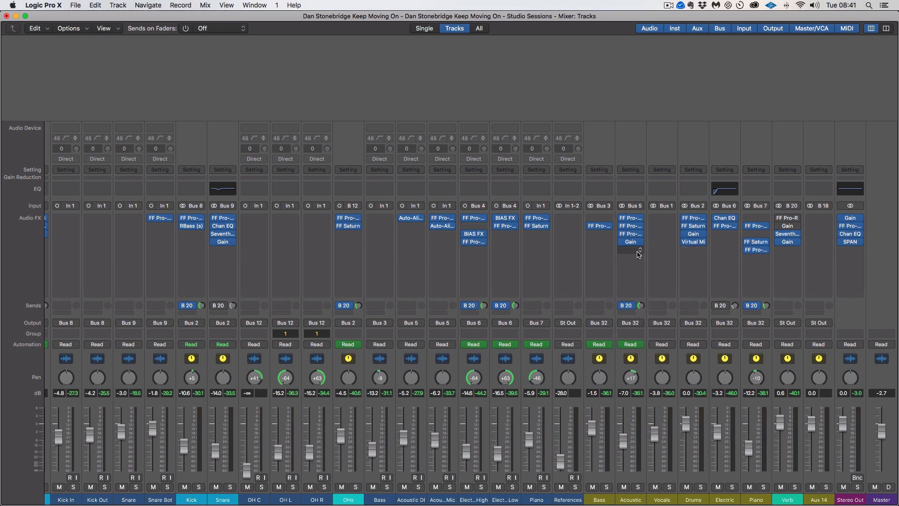
{"action": "left_click", "coordinate": [638, 252]}
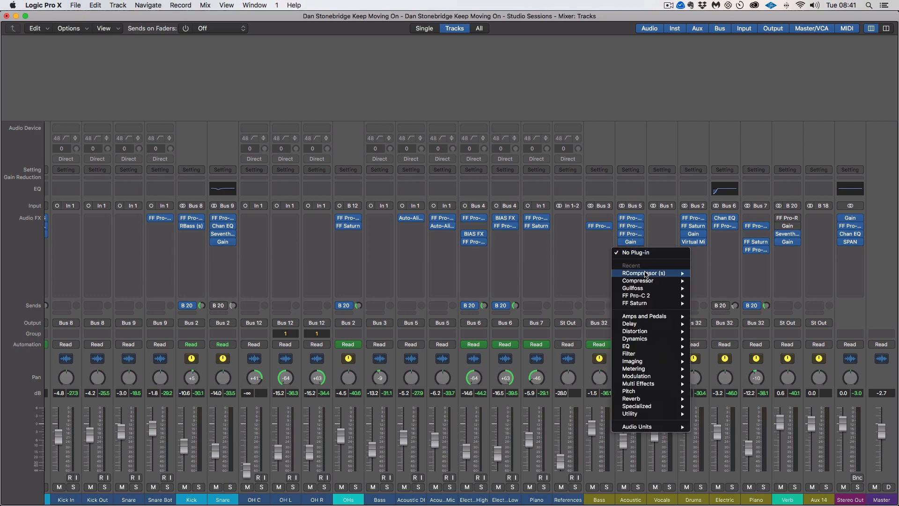
{"action": "mouse_move", "coordinate": [645, 275]}
{"action": "left_click", "coordinate": [708, 280]}
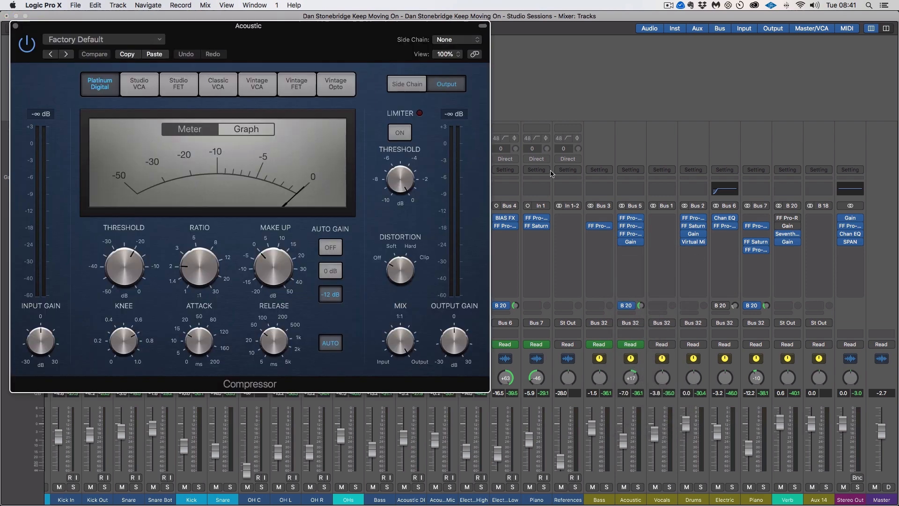
{"action": "left_click_drag", "start_coordinate": [355, 49], "coordinate": [525, 84]}
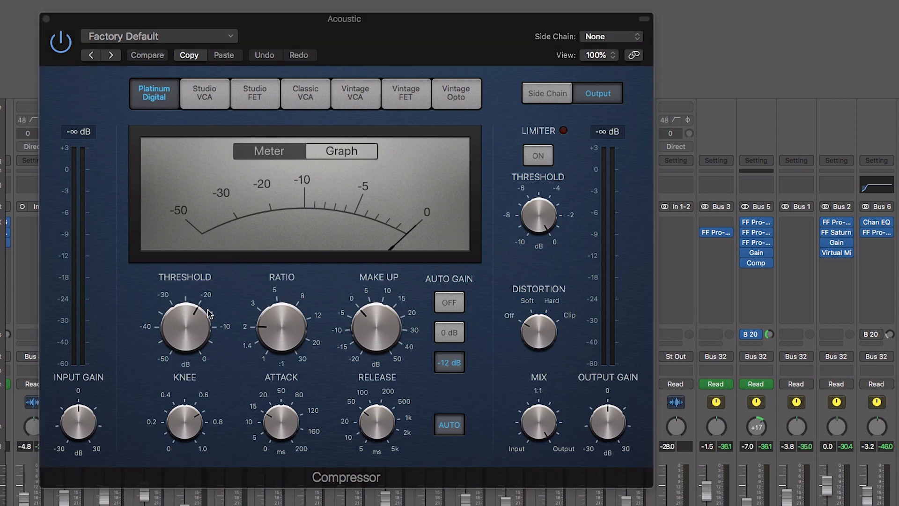
{"action": "left_click_drag", "start_coordinate": [209, 315], "coordinate": [186, 359]}
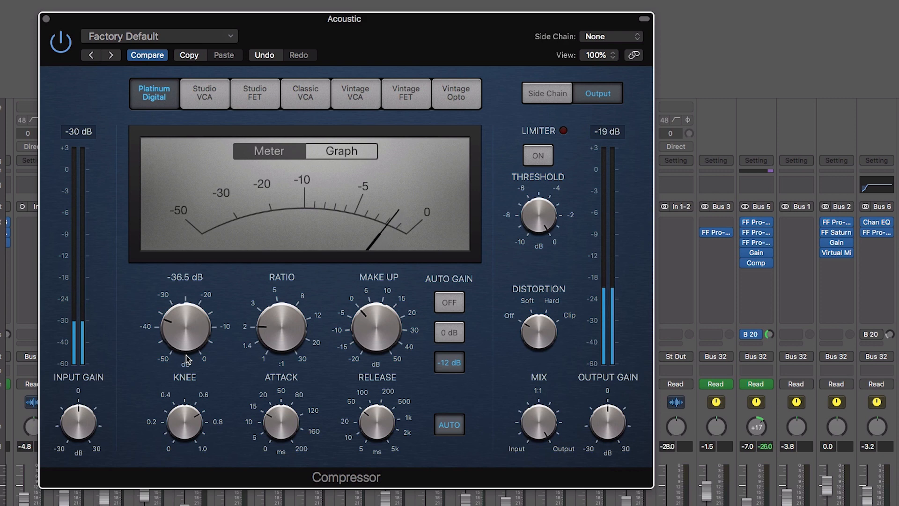
{"action": "left_click_drag", "start_coordinate": [191, 322], "coordinate": [190, 337]}
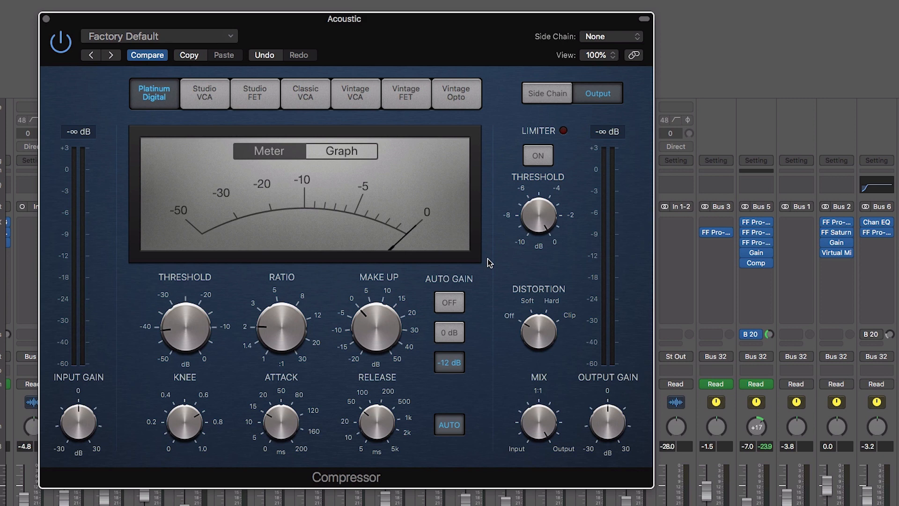
Set the Acoustic compressor's side chain source to the Vocal track (Audio 19)
{"action": "mouse_move", "coordinate": [510, 222]}
{"action": "left_click", "coordinate": [613, 38]}
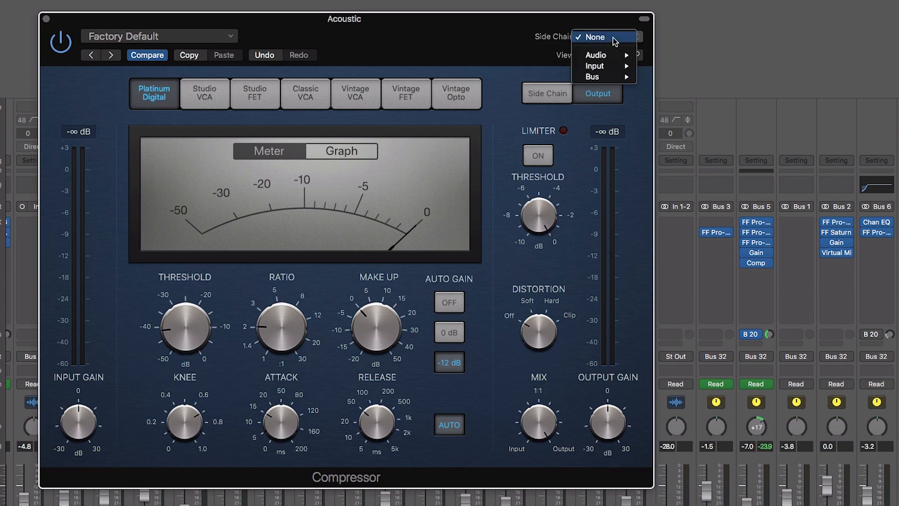
{"action": "mouse_move", "coordinate": [607, 60]}
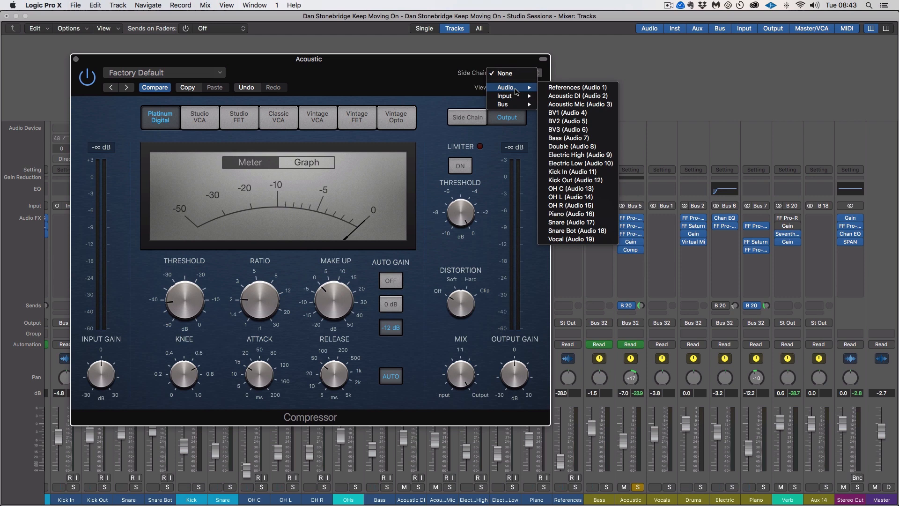
{"action": "left_click", "coordinate": [571, 239]}
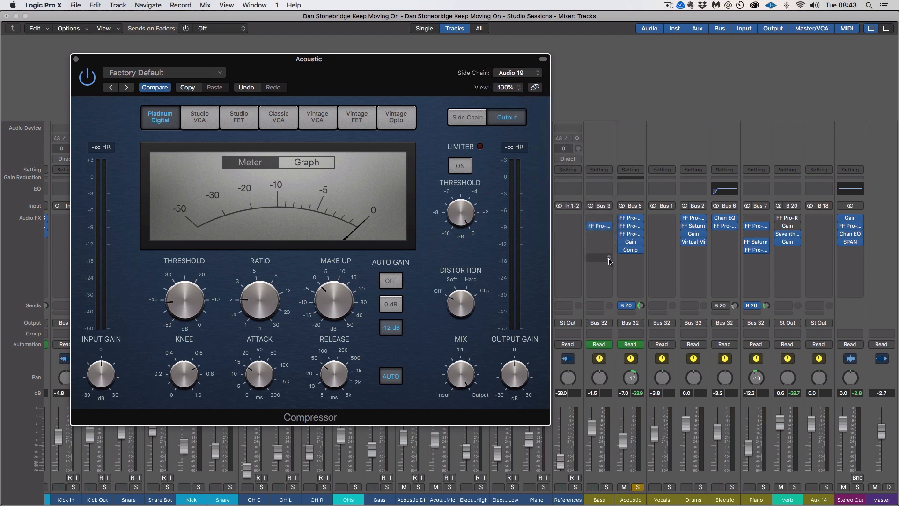
{"action": "scroll", "coordinate": [611, 261], "scroll_direction": "left", "scroll_amount": 5}
{"action": "scroll", "coordinate": [610, 261], "scroll_direction": "left", "scroll_amount": 4}
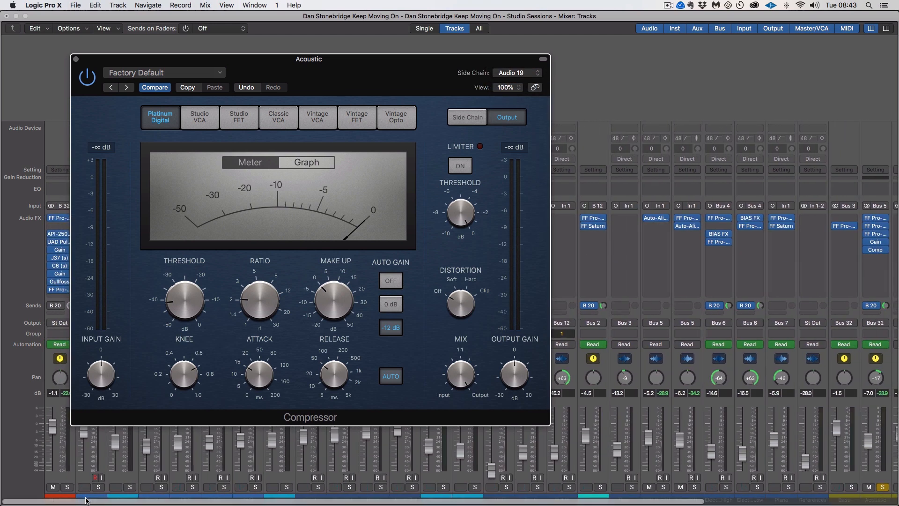
{"action": "scroll", "coordinate": [702, 263], "scroll_direction": "right", "scroll_amount": 8}
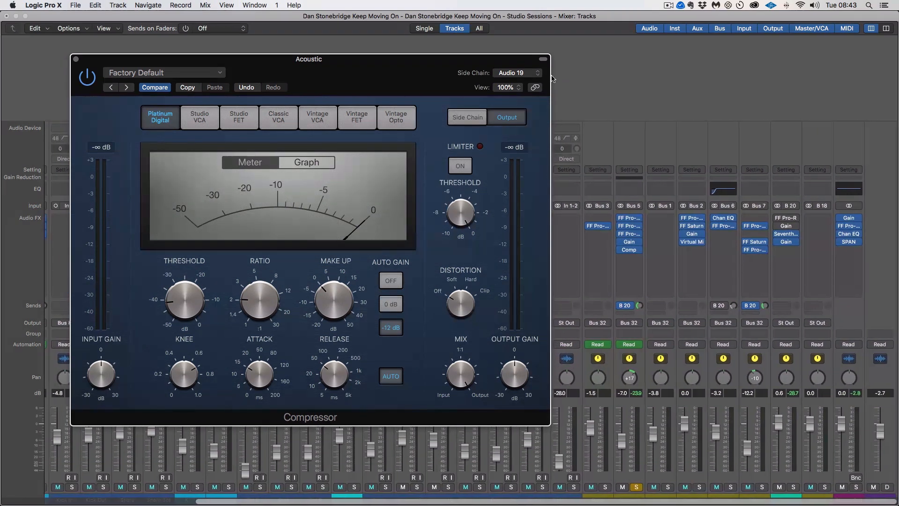
{"action": "left_click", "coordinate": [532, 73]}
{"action": "left_click", "coordinate": [531, 73]}
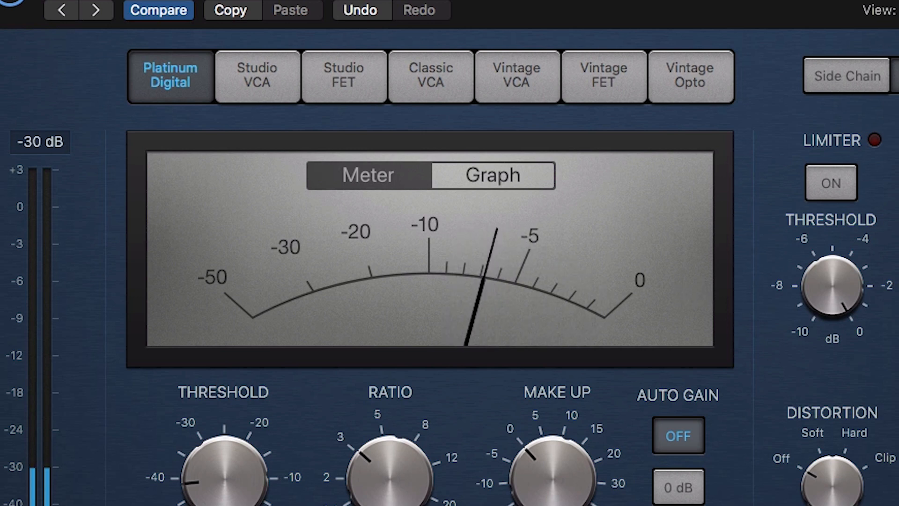
Raise the Acoustic compressor's ratio in stages to about 10:1 while listening to the effect
{"action": "mouse_move", "coordinate": [416, 484]}
{"action": "left_click_drag", "start_coordinate": [416, 484], "coordinate": [418, 445]}
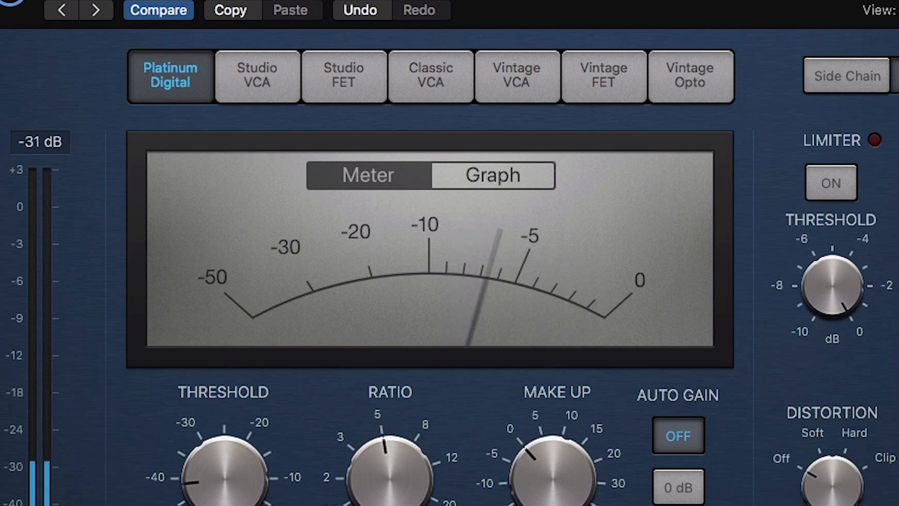
{"action": "key", "text": "space"}
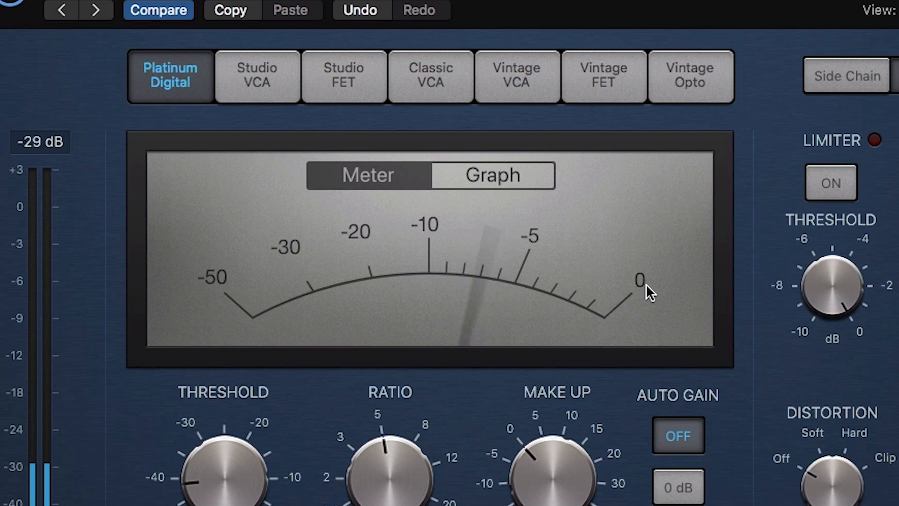
{"action": "left_click_drag", "start_coordinate": [382, 470], "coordinate": [387, 445]}
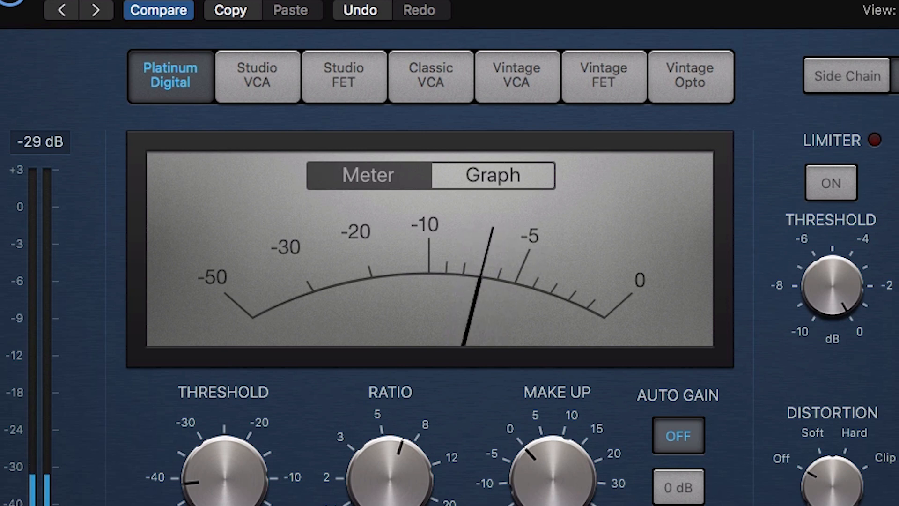
{"action": "left_click_drag", "start_coordinate": [386, 482], "coordinate": [391, 452]}
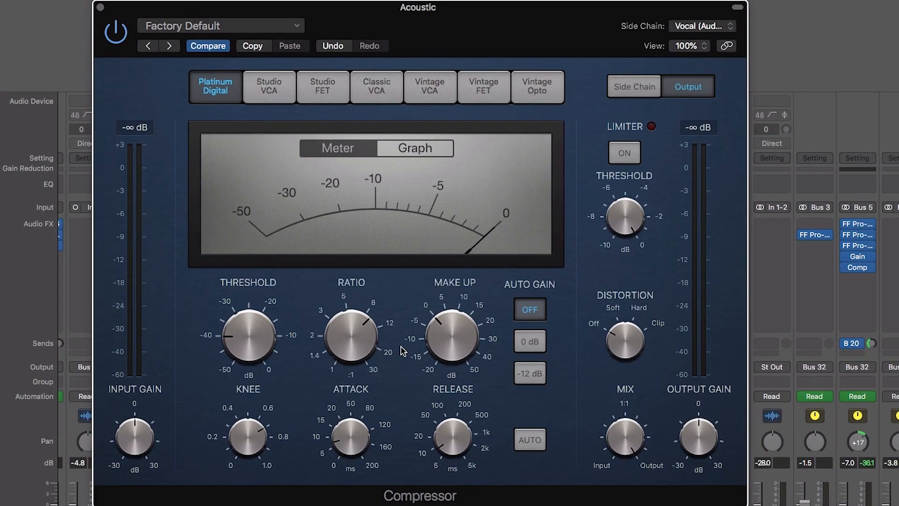
Raise the Acoustic compressor's threshold to about -27 dB and set its ratio to about 5:1
{"action": "mouse_move", "coordinate": [243, 339]}
{"action": "left_click_drag", "start_coordinate": [255, 329], "coordinate": [249, 306]}
{"action": "left_click_drag", "start_coordinate": [363, 321], "coordinate": [359, 360]}
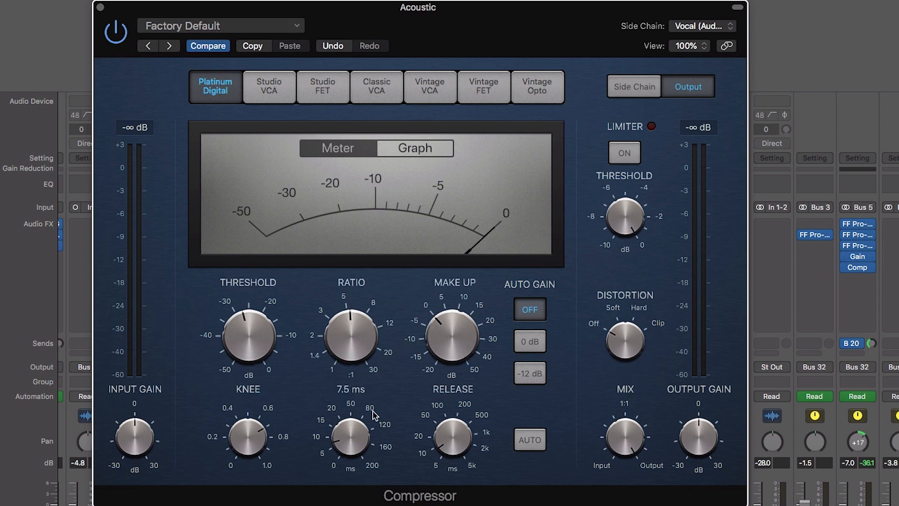
Fine-tune the Acoustic compressor's attack and lengthen its release to roughly 15 ms
{"action": "left_click_drag", "start_coordinate": [355, 440], "coordinate": [359, 431]}
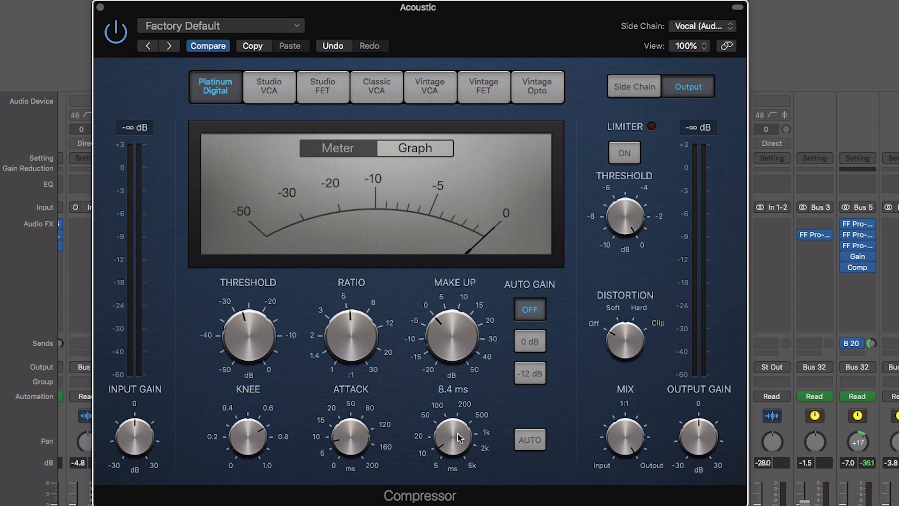
{"action": "left_click_drag", "start_coordinate": [457, 434], "coordinate": [458, 424]}
Sweep the Acoustic compressor's threshold between 0 dB and -50 dB to compare the ducking, ending at -25.5 dB
{"action": "left_click_drag", "start_coordinate": [248, 325], "coordinate": [243, 358]}
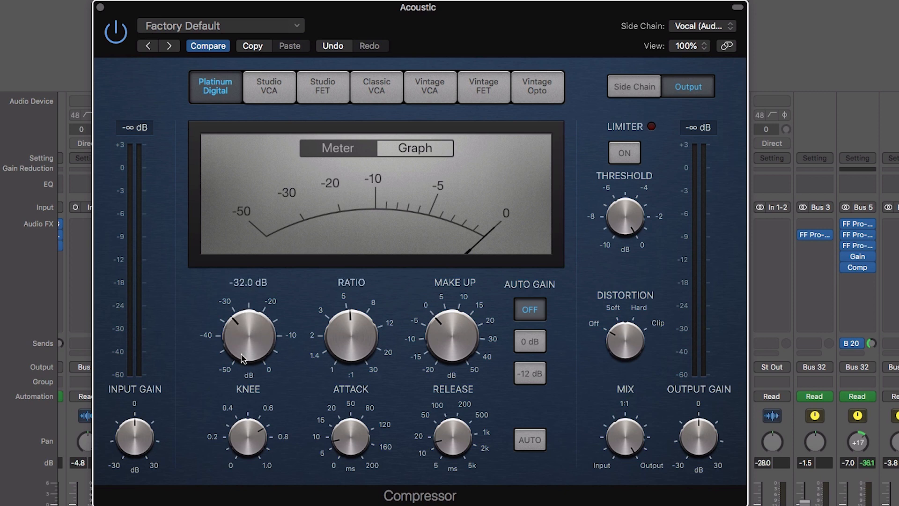
{"action": "left_click_drag", "start_coordinate": [249, 340], "coordinate": [278, 198]}
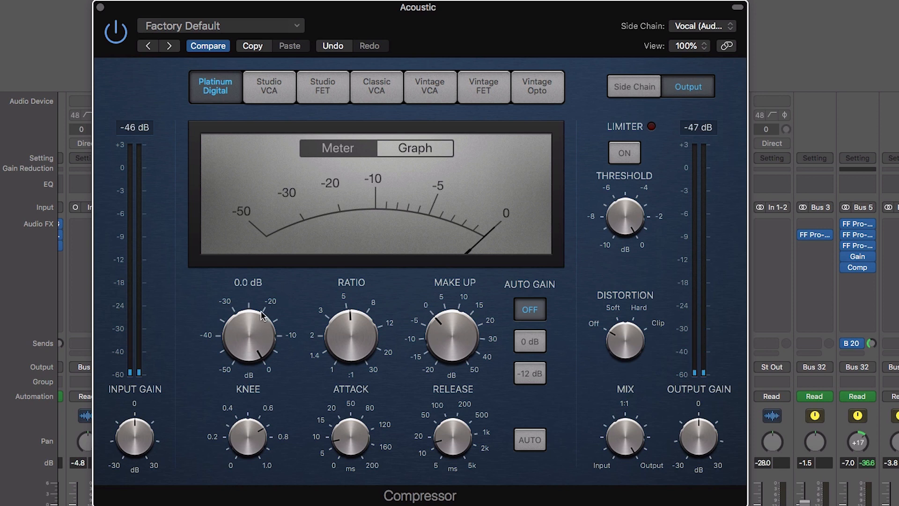
{"action": "left_click_drag", "start_coordinate": [264, 316], "coordinate": [253, 296]}
{"action": "left_click_drag", "start_coordinate": [253, 330], "coordinate": [246, 438]}
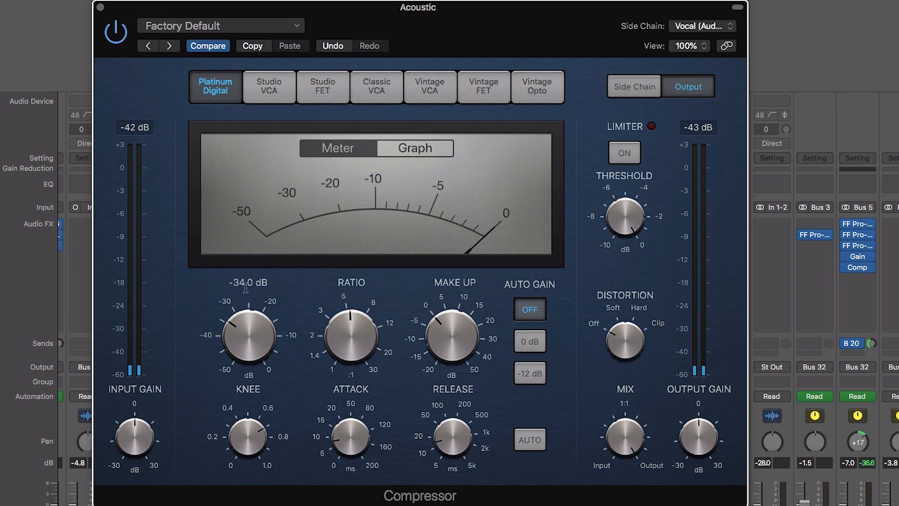
{"action": "left_click_drag", "start_coordinate": [249, 337], "coordinate": [225, 484]}
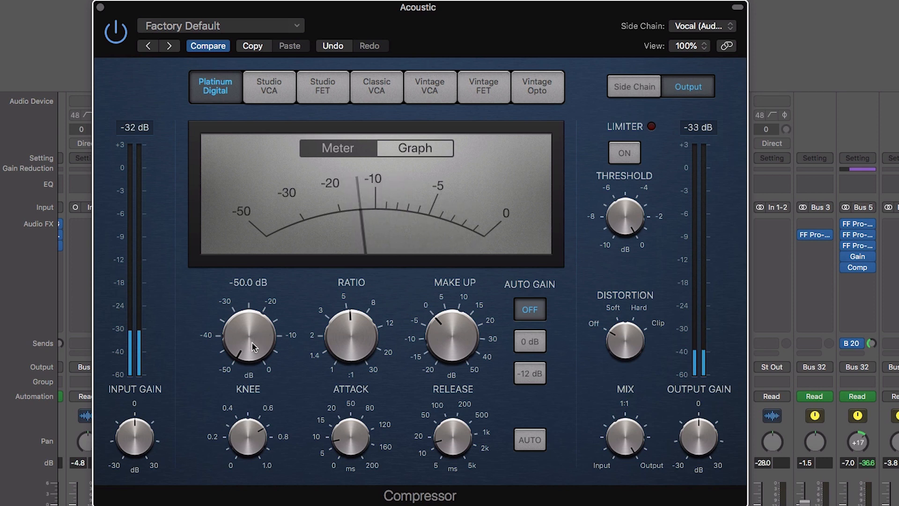
{"action": "left_click_drag", "start_coordinate": [252, 342], "coordinate": [262, 290]}
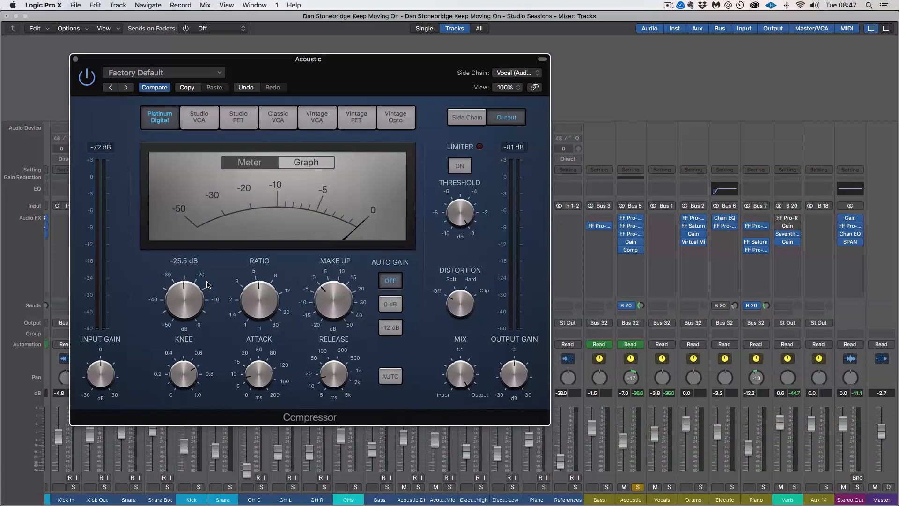
Review the audio tracks available as side chain sources and close the Acoustic compressor's window
{"action": "left_click", "coordinate": [512, 76]}
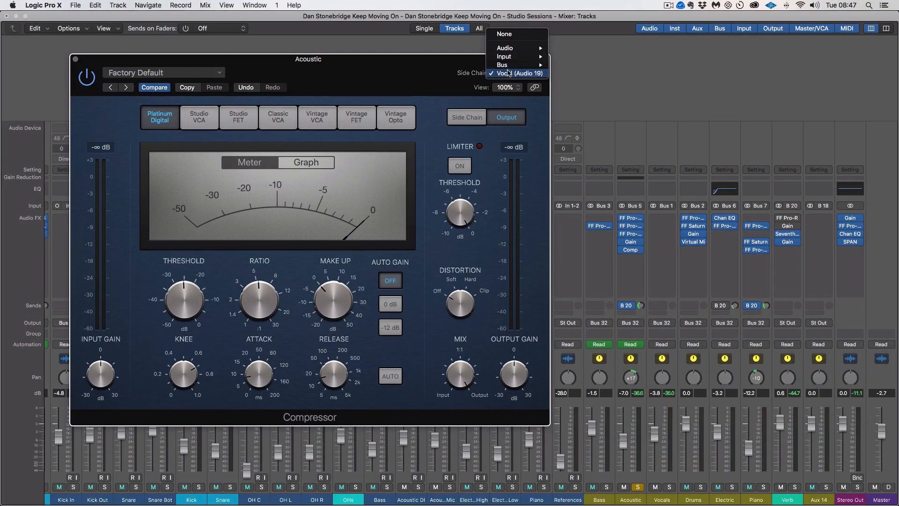
{"action": "left_click", "coordinate": [507, 76]}
{"action": "left_click", "coordinate": [508, 76]}
{"action": "mouse_move", "coordinate": [522, 49]}
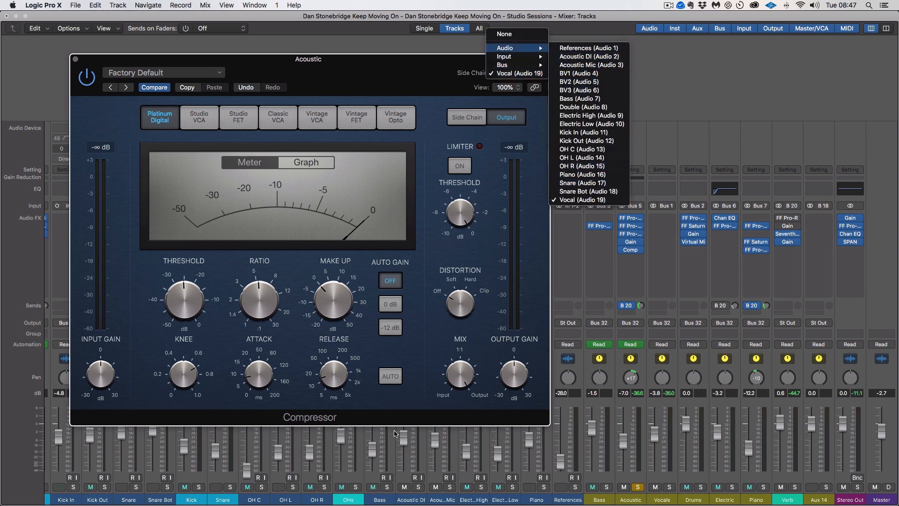
{"action": "left_click", "coordinate": [433, 79]}
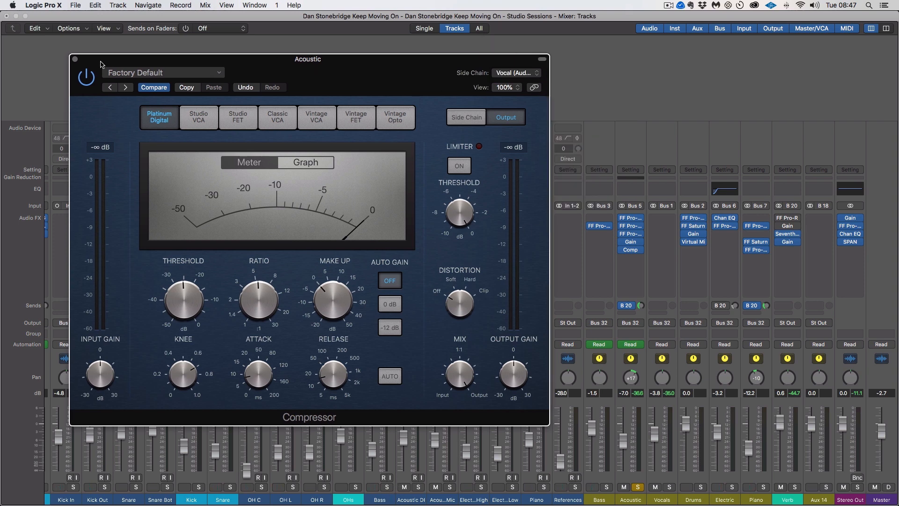
{"action": "left_click", "coordinate": [76, 60]}
Add a send to Bus 30 on the Vocal track and reset the send level to its default
{"action": "scroll", "coordinate": [111, 241], "scroll_direction": "left", "scroll_amount": 10}
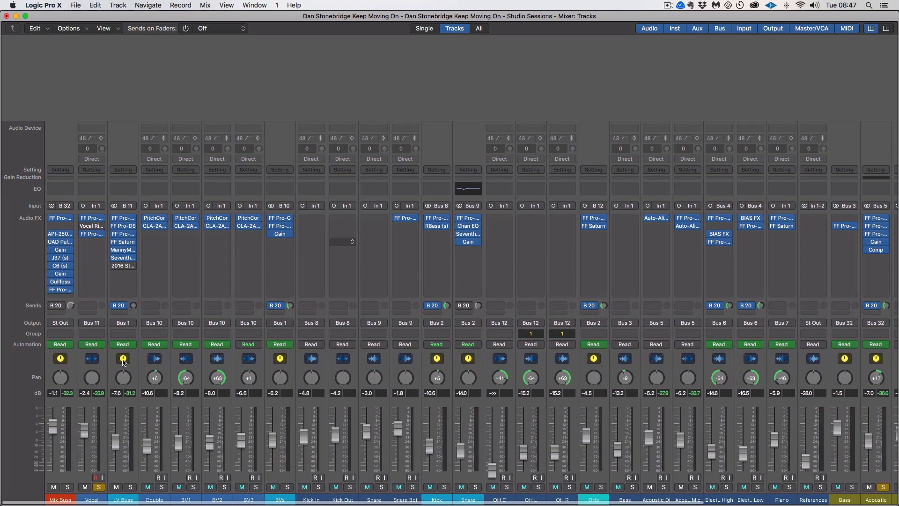
{"action": "left_click", "coordinate": [94, 307]}
{"action": "mouse_move", "coordinate": [107, 323]}
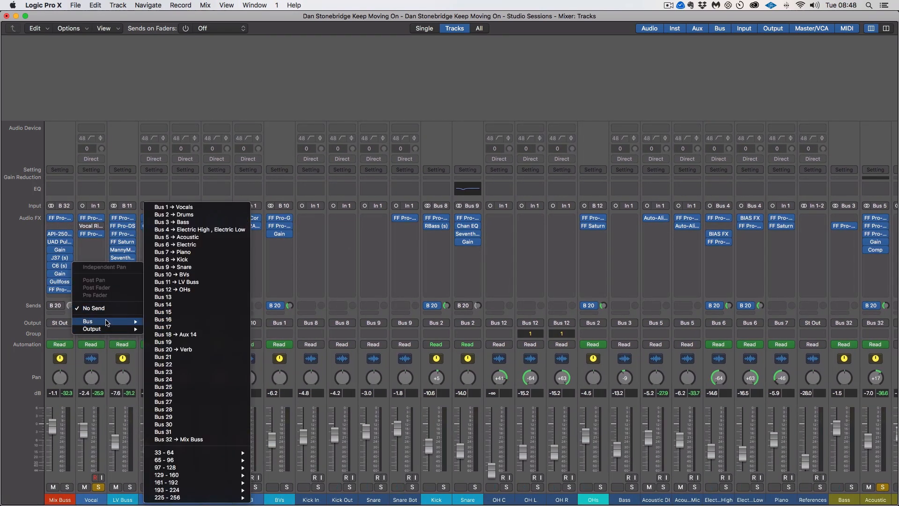
{"action": "left_click", "coordinate": [172, 424]}
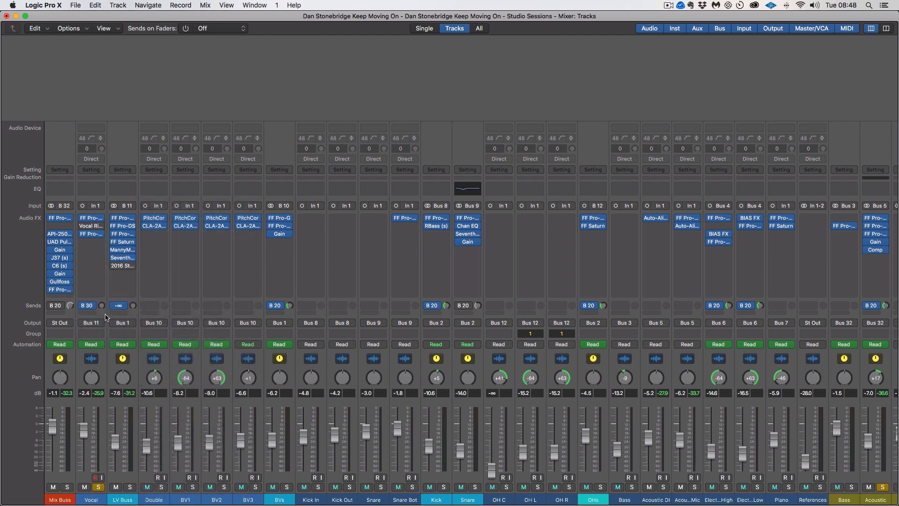
{"action": "left_click", "coordinate": [101, 306], "text": "alt"}
Lower the Aux 15 channel fed by Bus 30 to -40 dB and mute it
{"action": "scroll", "coordinate": [893, 466], "scroll_direction": "right", "scroll_amount": 10}
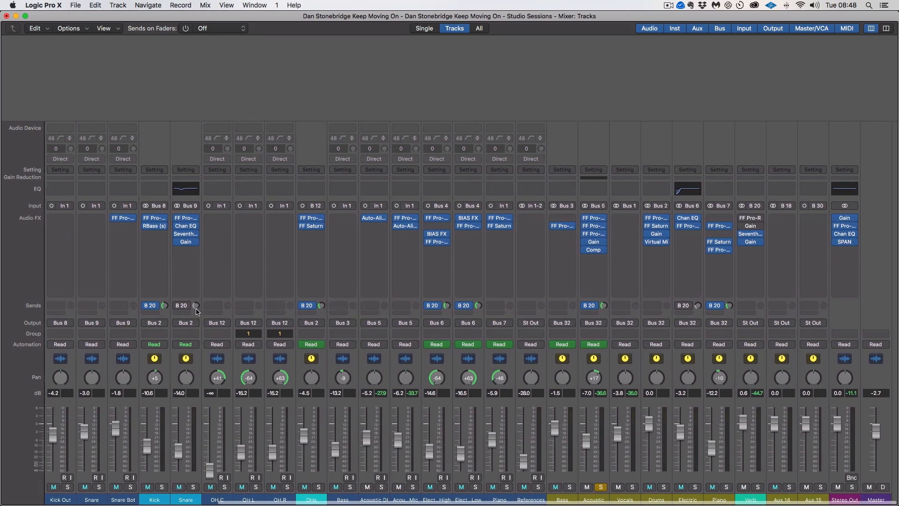
{"action": "left_click", "coordinate": [816, 477]}
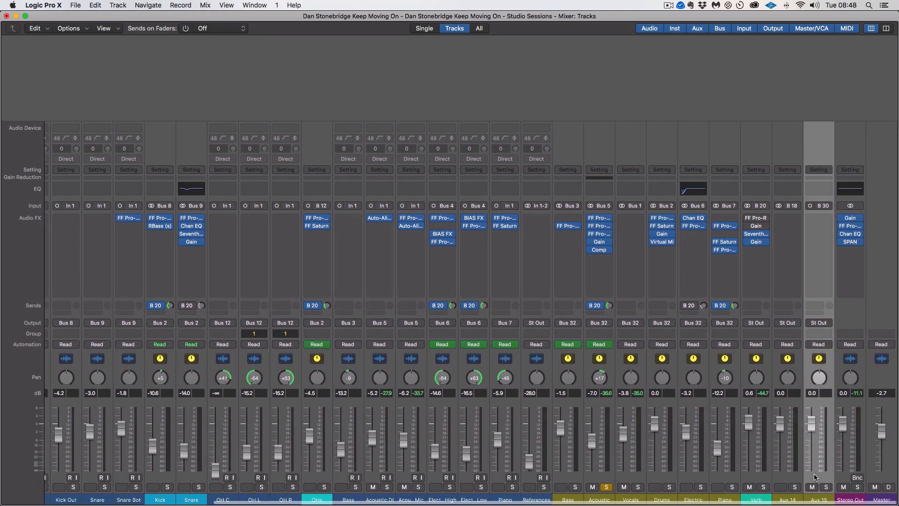
{"action": "left_click_drag", "start_coordinate": [813, 423], "coordinate": [813, 466]}
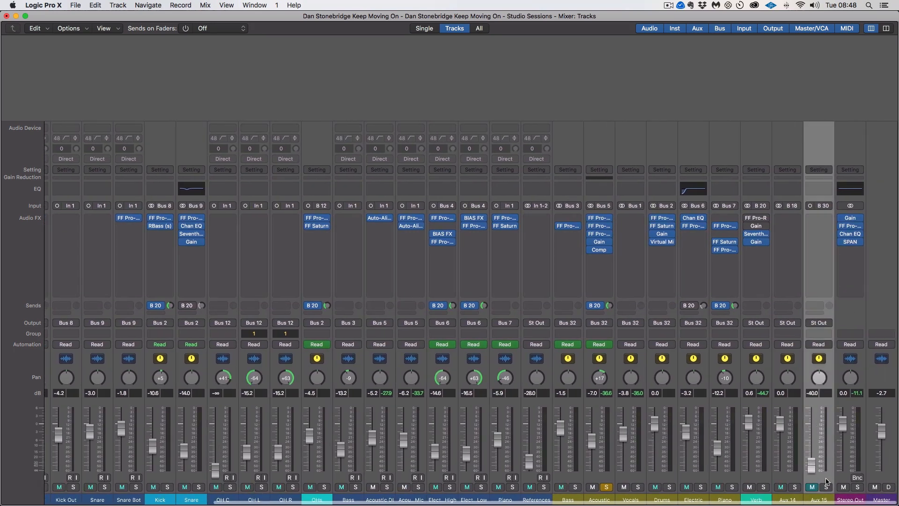
{"action": "right_click", "coordinate": [817, 487]}
{"action": "left_click", "coordinate": [817, 487]}
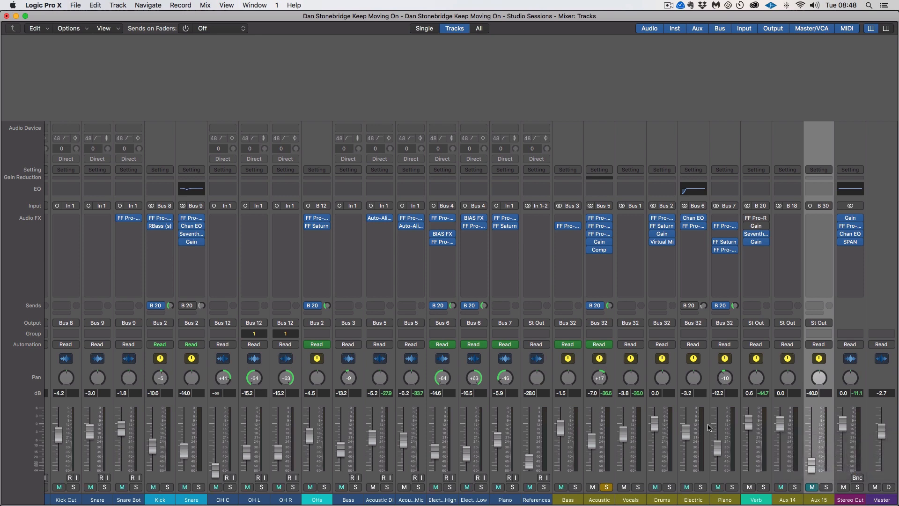
Open the compressor on the Acoustic bus and set its side chain source to Bus 30
{"action": "scroll", "coordinate": [305, 414], "scroll_direction": "left", "scroll_amount": 10}
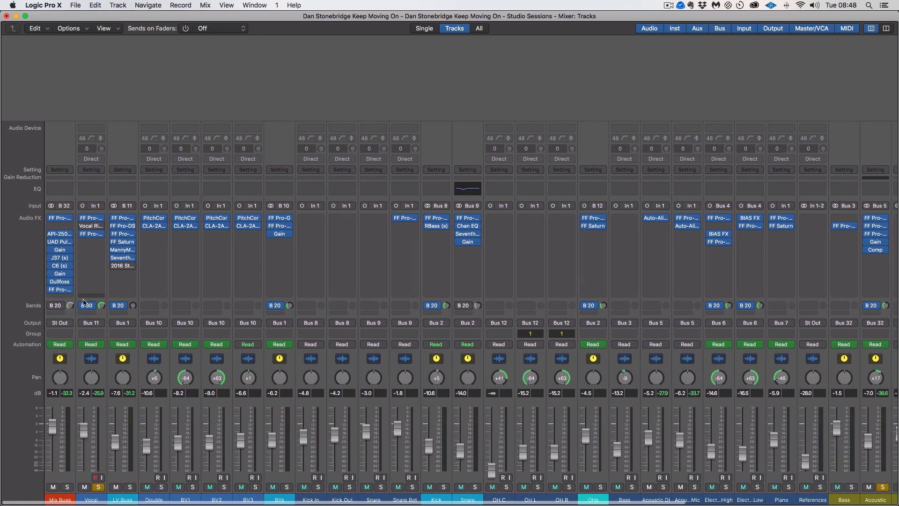
{"action": "scroll", "coordinate": [603, 260], "scroll_direction": "right", "scroll_amount": 10}
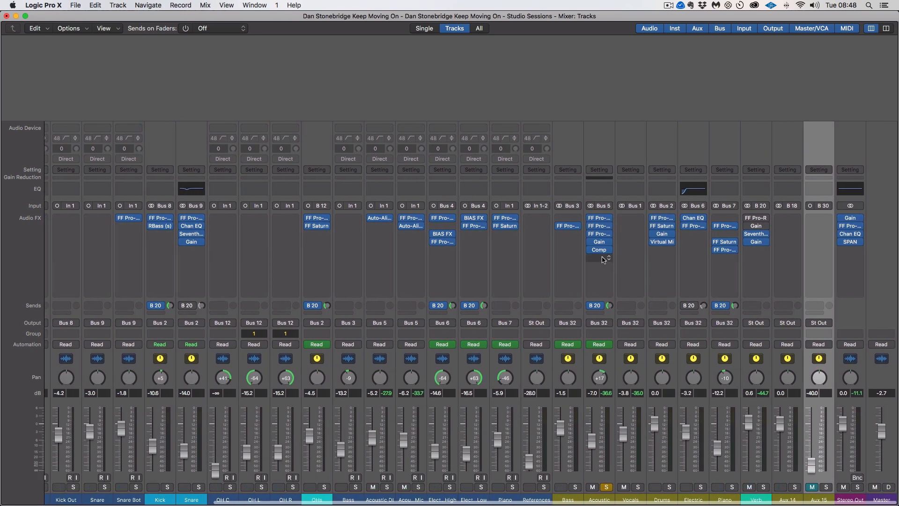
{"action": "left_click", "coordinate": [599, 250]}
{"action": "left_click", "coordinate": [523, 74]}
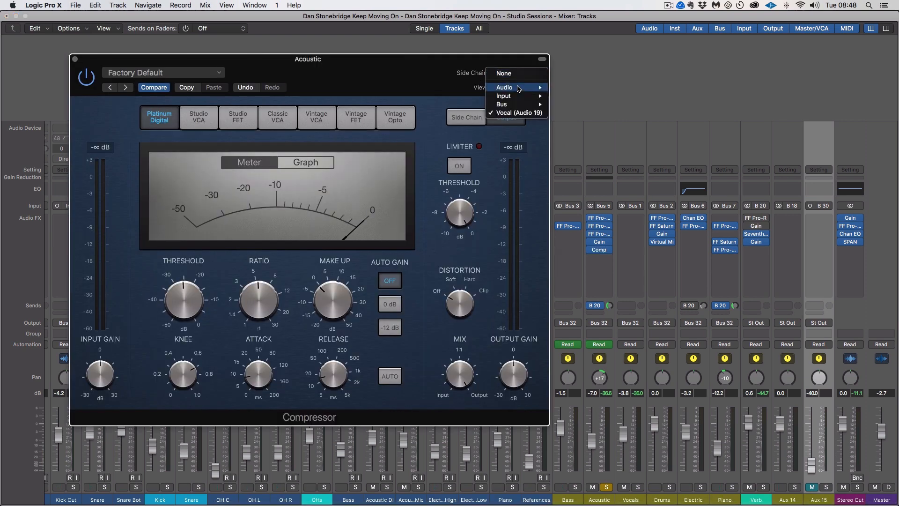
{"action": "mouse_move", "coordinate": [512, 106]}
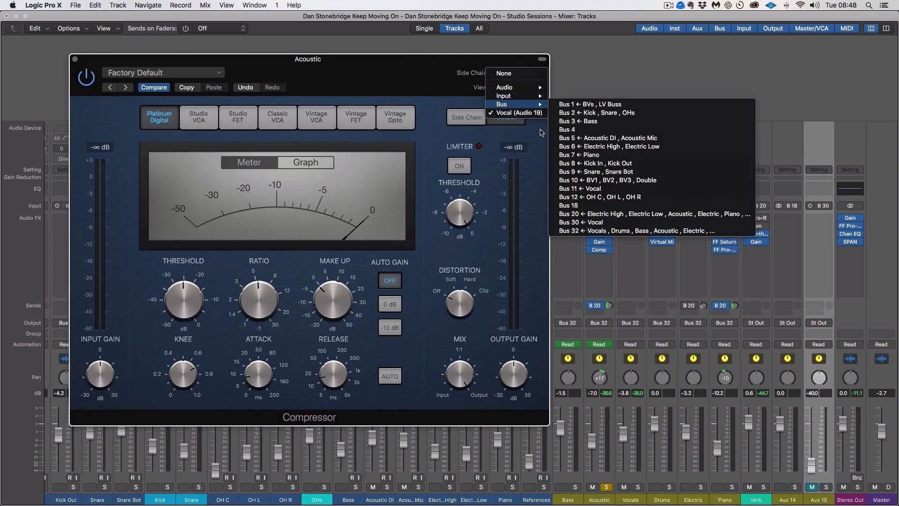
{"action": "left_click", "coordinate": [606, 224]}
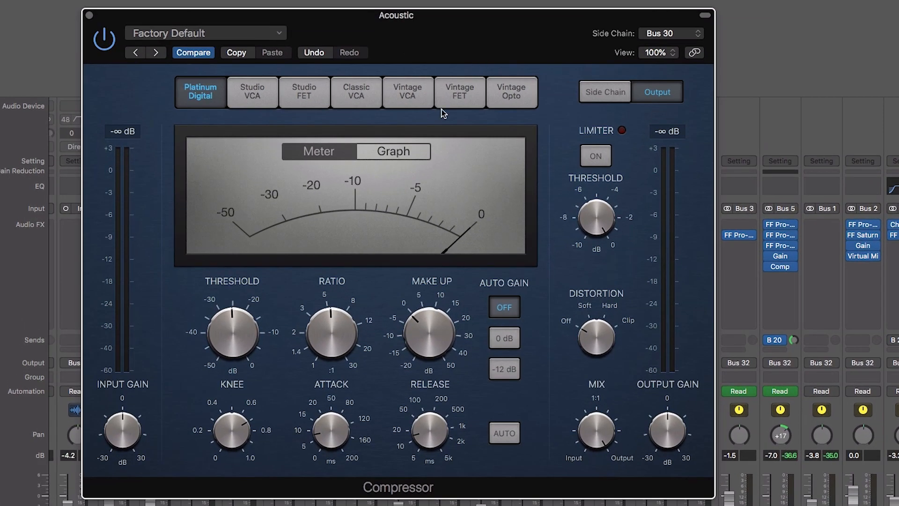
Try different thresholds on the Acoustic compressor, including -17.5 dB, bypassing and re-enabling it, and end near -40 dB
{"action": "mouse_move", "coordinate": [233, 335]}
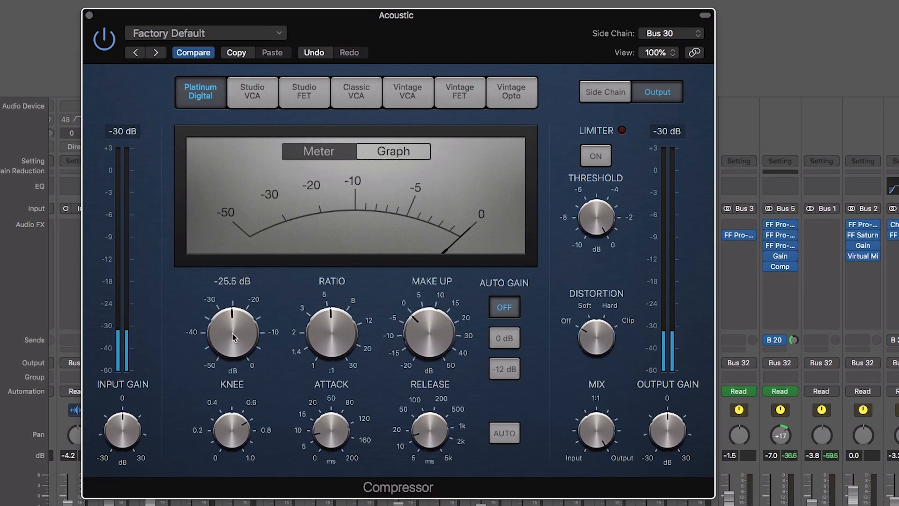
{"action": "mouse_move", "coordinate": [232, 338]}
{"action": "left_mouse_down"}
{"action": "mouse_move", "coordinate": [226, 366]}
{"action": "mouse_move", "coordinate": [240, 342]}
{"action": "mouse_move", "coordinate": [239, 350]}
{"action": "left_mouse_up"}
{"action": "key", "text": "space"}
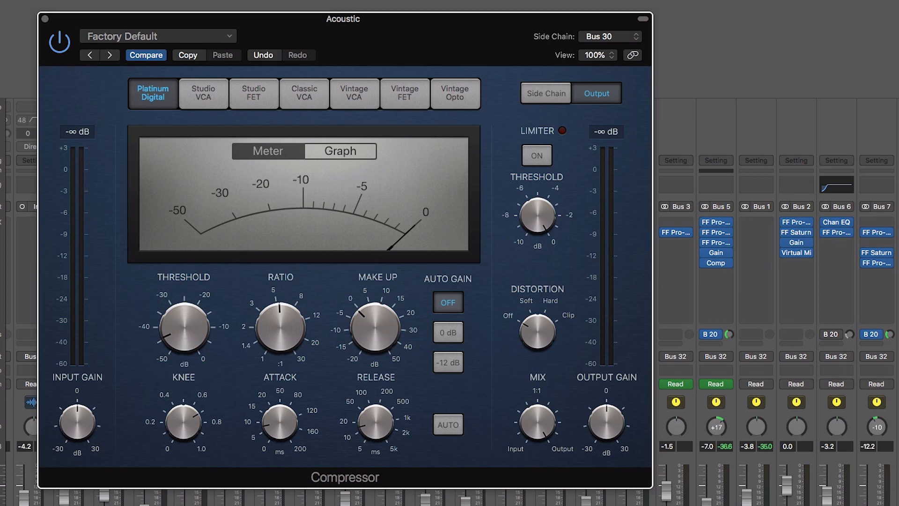
{"action": "left_click", "coordinate": [58, 48]}
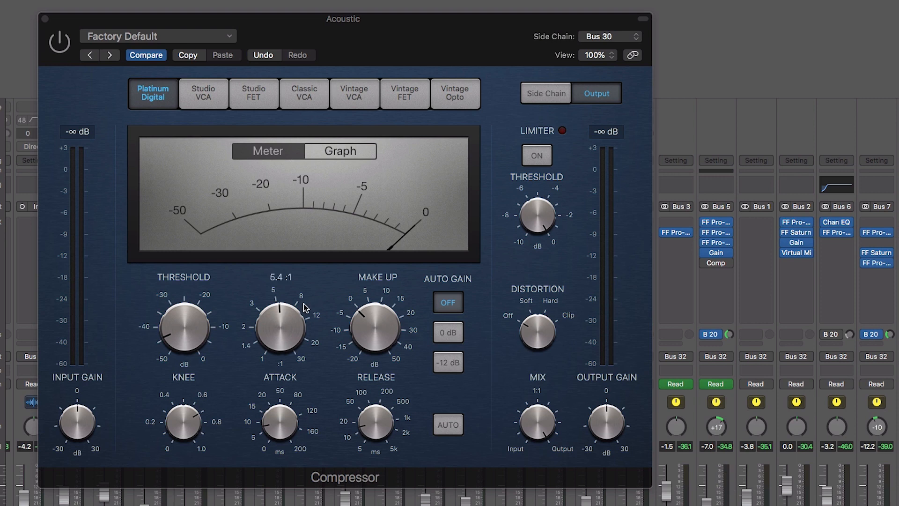
{"action": "left_click_drag", "start_coordinate": [179, 331], "coordinate": [173, 261]}
{"action": "left_click", "coordinate": [63, 43]}
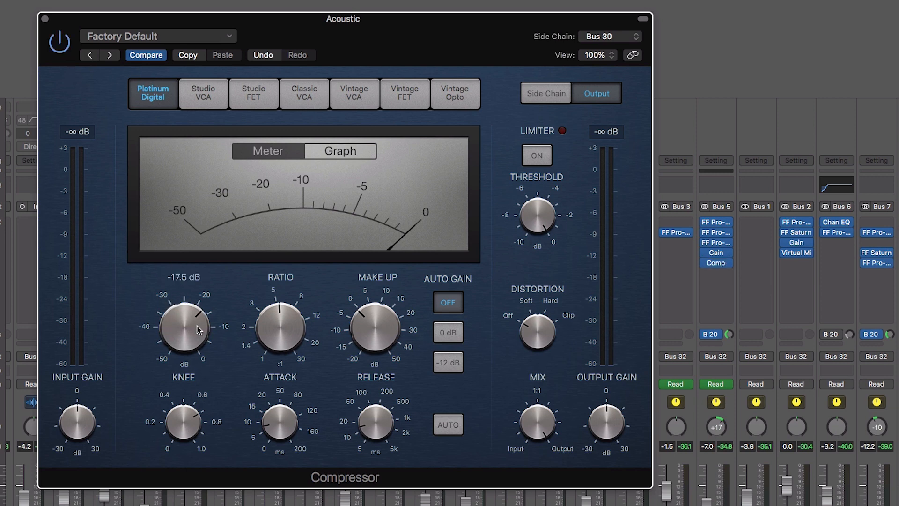
{"action": "left_click_drag", "start_coordinate": [196, 325], "coordinate": [187, 347]}
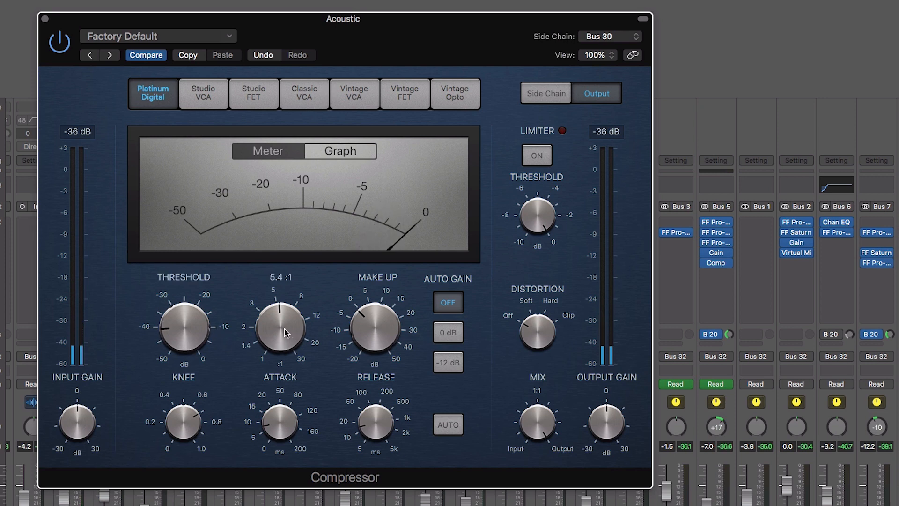
Set the Acoustic compressor to a 2.0:1 ratio, a threshold of about -35 dB and 0.0 dB make-up gain
{"action": "mouse_move", "coordinate": [278, 334]}
{"action": "left_mouse_down"}
{"action": "mouse_move", "coordinate": [276, 372]}
{"action": "mouse_move", "coordinate": [279, 333]}
{"action": "left_mouse_up"}
{"action": "key", "text": "space"}
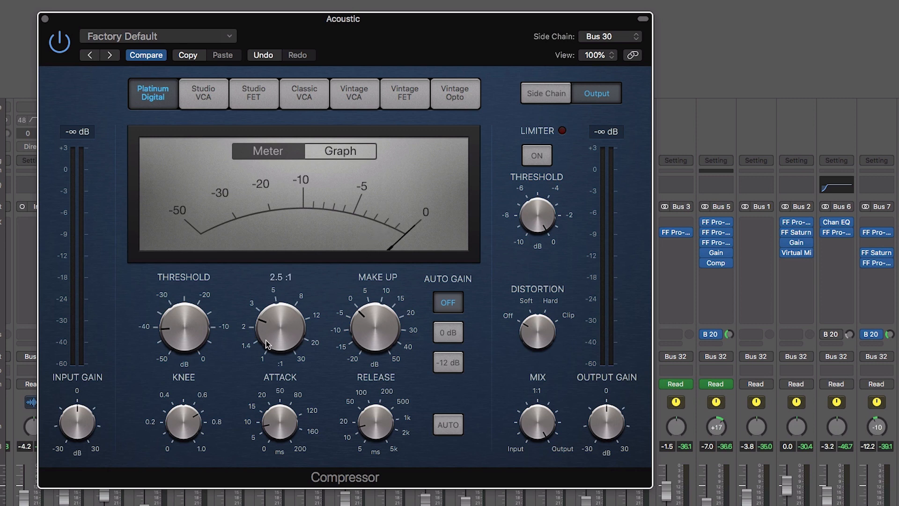
{"action": "left_click_drag", "start_coordinate": [271, 330], "coordinate": [269, 336]}
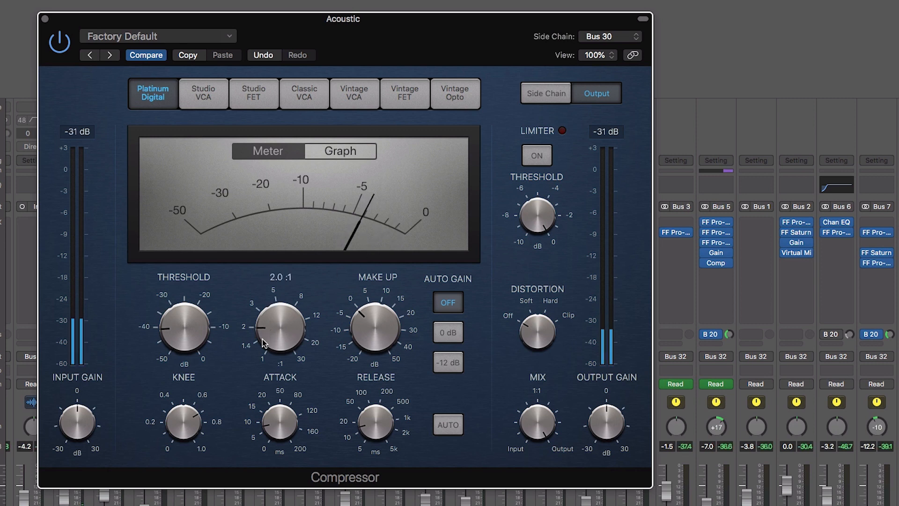
{"action": "left_click_drag", "start_coordinate": [193, 335], "coordinate": [195, 316]}
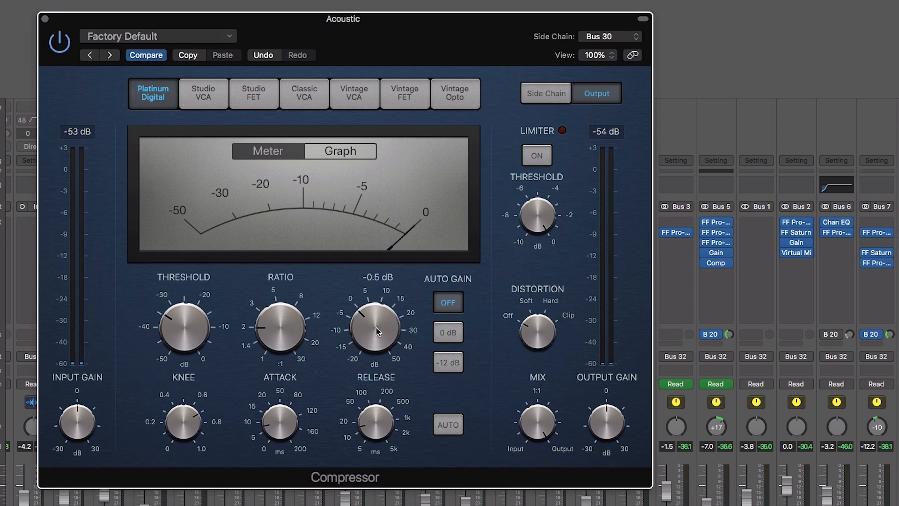
{"action": "left_click_drag", "start_coordinate": [376, 328], "coordinate": [377, 327]}
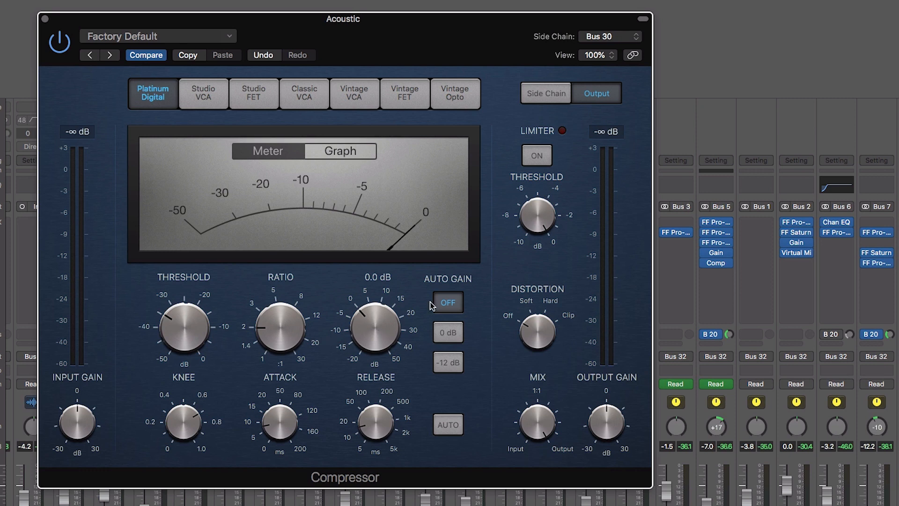
Sweep the compressor's attack up to 128 ms and its release up to 1300 ms to compare their effect on the ducking
{"action": "left_click", "coordinate": [299, 422]}
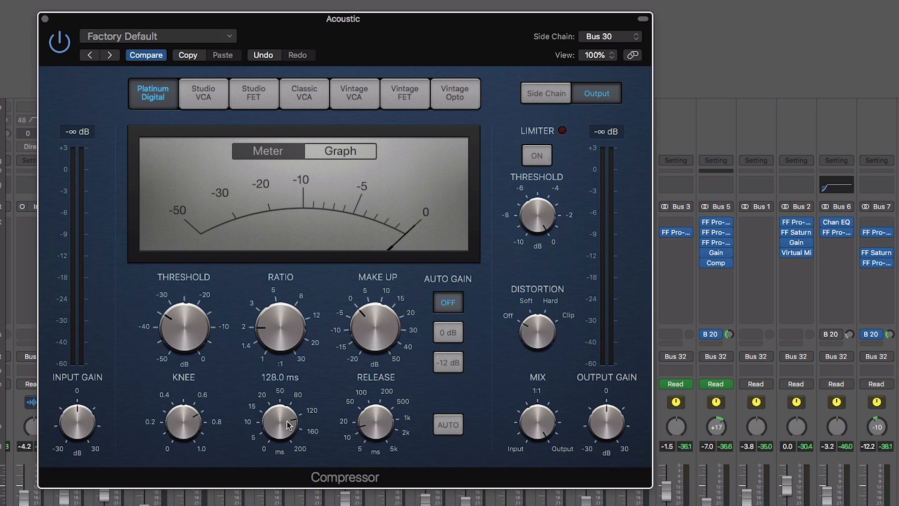
{"action": "left_click_drag", "start_coordinate": [288, 424], "coordinate": [283, 496]}
{"action": "mouse_move", "coordinate": [358, 414]}
{"action": "left_mouse_down"}
{"action": "mouse_move", "coordinate": [361, 421]}
{"action": "mouse_move", "coordinate": [363, 395]}
{"action": "mouse_move", "coordinate": [369, 431]}
{"action": "mouse_move", "coordinate": [367, 393]}
{"action": "mouse_move", "coordinate": [370, 415]}
{"action": "left_mouse_up"}
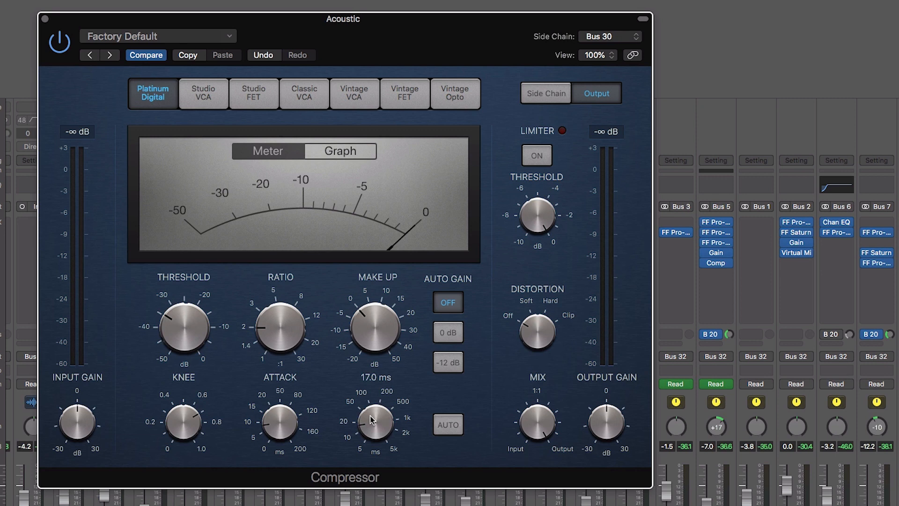
{"action": "mouse_move", "coordinate": [370, 415]}
{"action": "left_mouse_down"}
{"action": "mouse_move", "coordinate": [373, 403]}
{"action": "mouse_move", "coordinate": [375, 429]}
{"action": "left_mouse_up"}
{"action": "left_click_drag", "start_coordinate": [374, 427], "coordinate": [374, 412]}
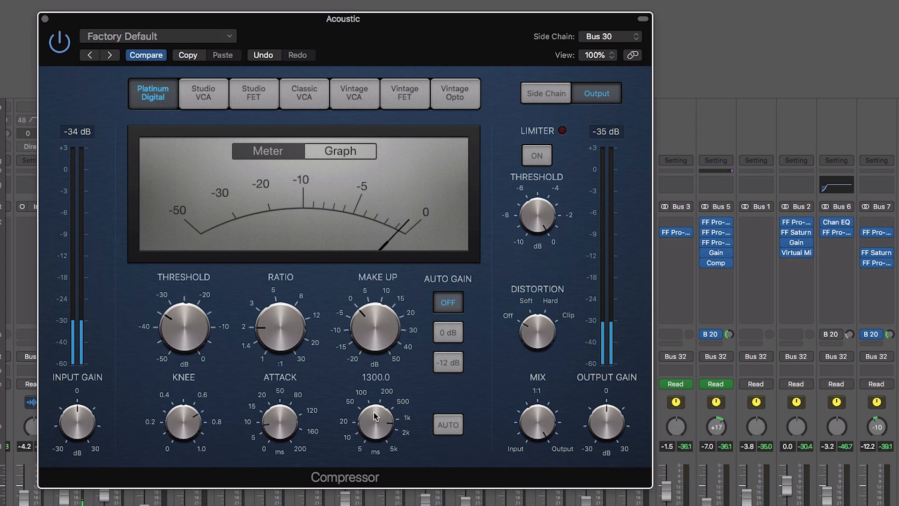
{"action": "left_click_drag", "start_coordinate": [375, 419], "coordinate": [376, 449]}
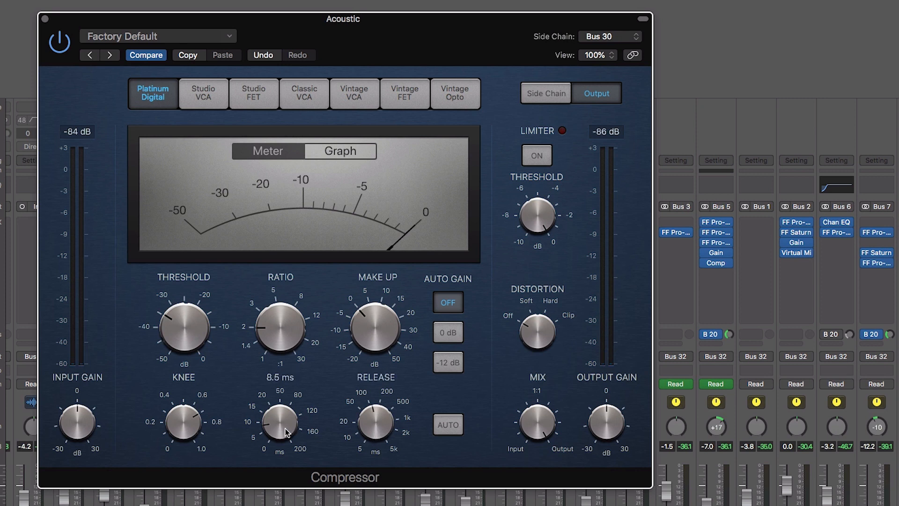
Set the compressor's attack to 9.0 ms and its release to 110 ms, and play the track
{"action": "mouse_move", "coordinate": [284, 428]}
{"action": "left_mouse_down"}
{"action": "mouse_move", "coordinate": [289, 406]}
{"action": "mouse_move", "coordinate": [290, 422]}
{"action": "left_mouse_up"}
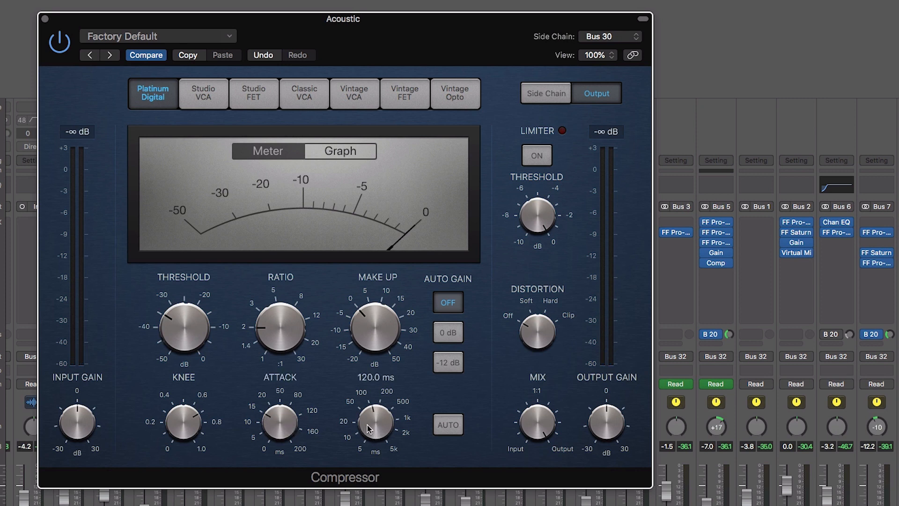
{"action": "left_click_drag", "start_coordinate": [374, 425], "coordinate": [367, 436]}
{"action": "left_click_drag", "start_coordinate": [287, 425], "coordinate": [288, 428]}
{"action": "left_click_drag", "start_coordinate": [366, 424], "coordinate": [373, 417]}
{"action": "left_click_drag", "start_coordinate": [287, 424], "coordinate": [286, 437]}
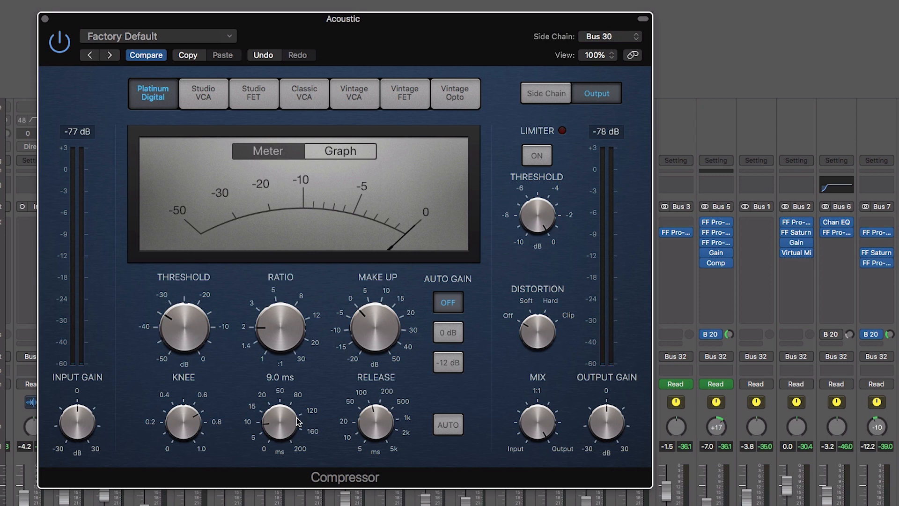
{"action": "key", "text": "space"}
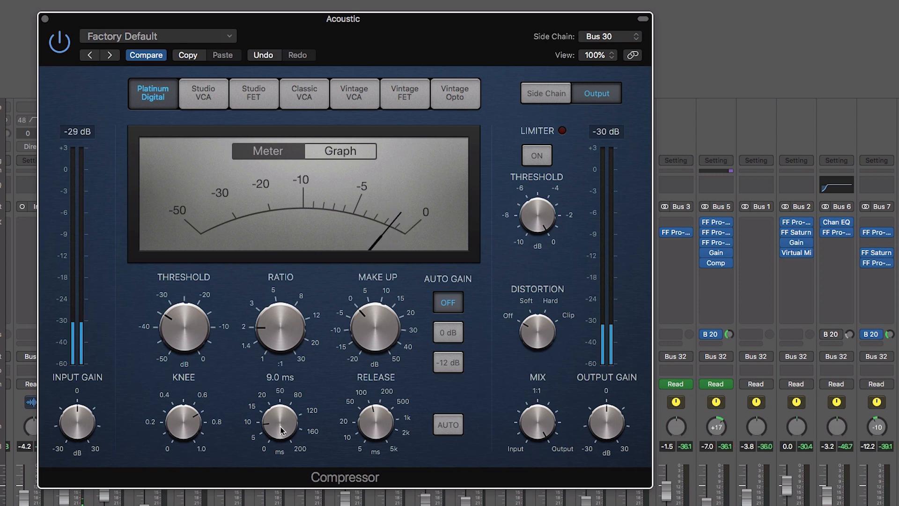
Raise the Acoustic compressor's release to about 260 ms during playback
{"action": "mouse_move", "coordinate": [371, 419]}
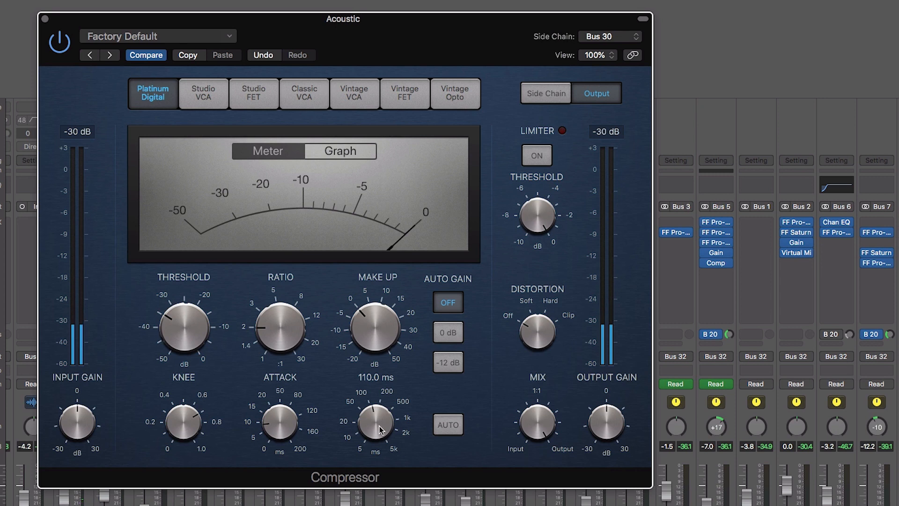
{"action": "left_click_drag", "start_coordinate": [384, 423], "coordinate": [380, 415]}
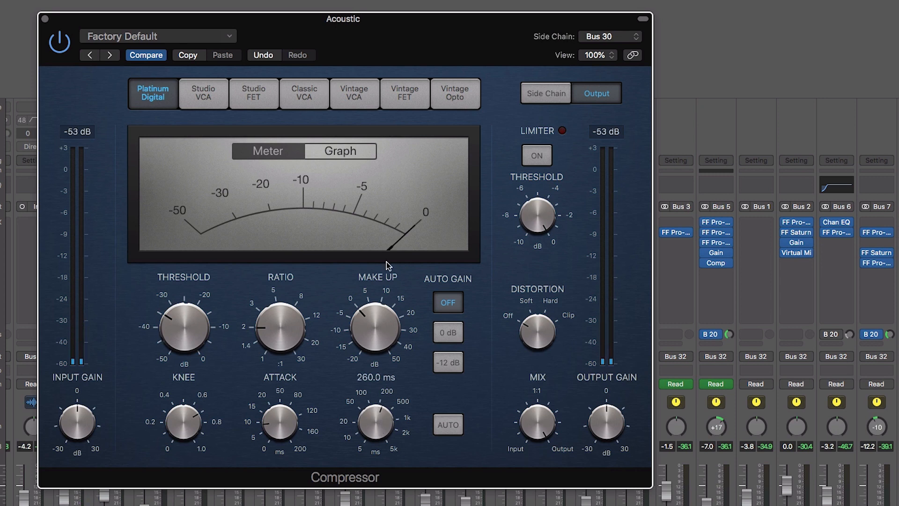
{"action": "mouse_move", "coordinate": [414, 330]}
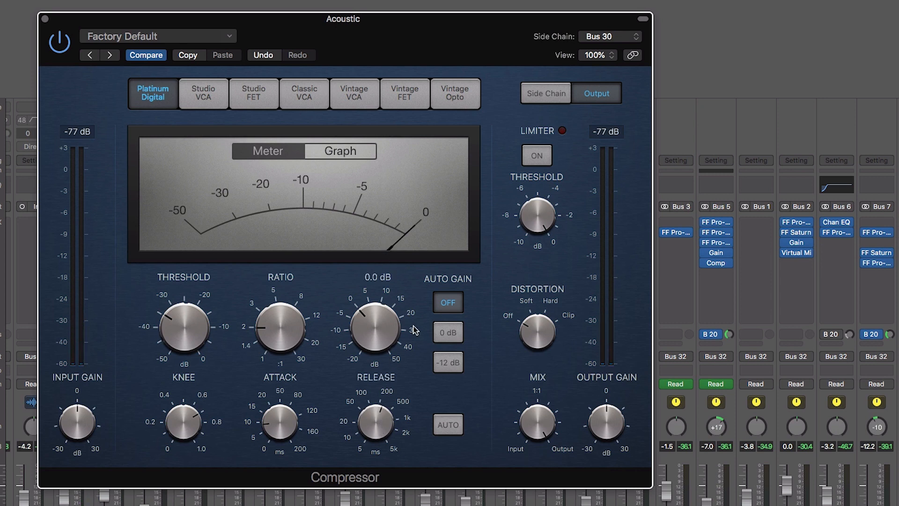
{"action": "left_click_drag", "start_coordinate": [374, 422], "coordinate": [375, 419]}
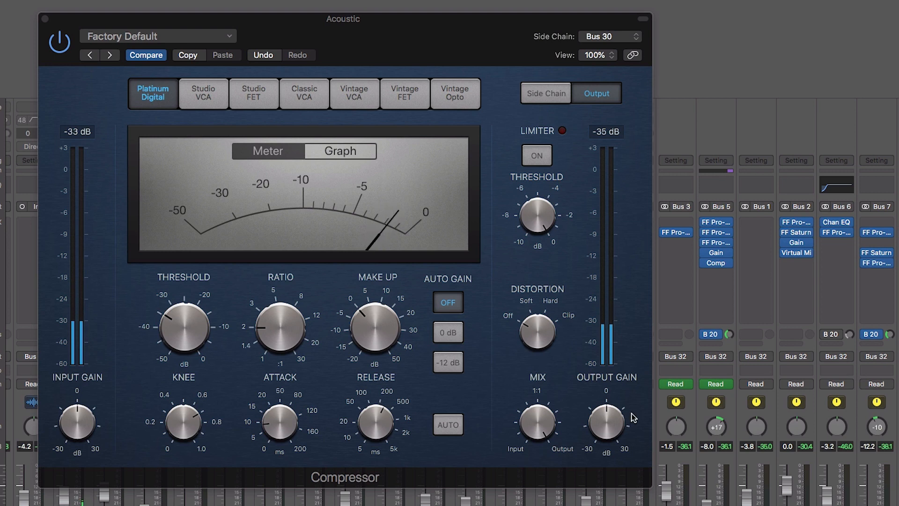
Toggle the Acoustic compressor's bypass during playback to compare the mix with and without side-chain compression, leave it enabled and close its window
{"action": "left_click", "coordinate": [64, 47]}
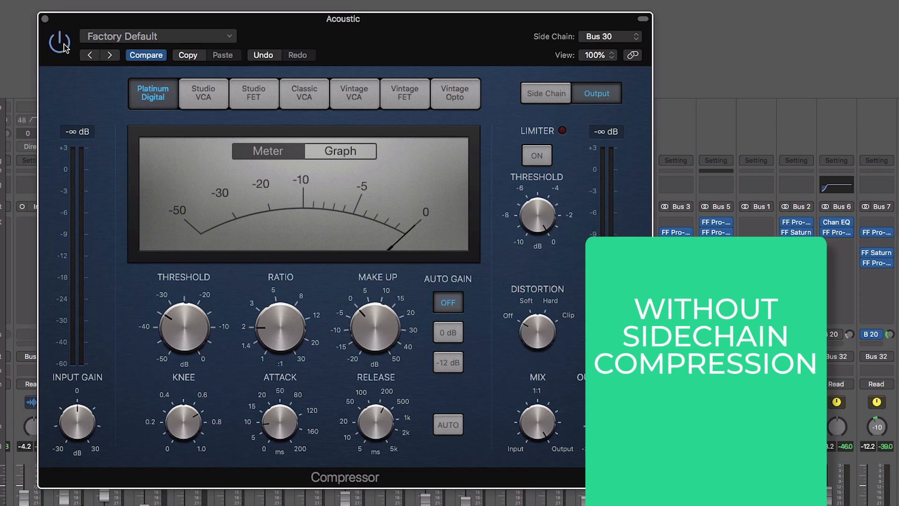
{"action": "left_click", "coordinate": [60, 42]}
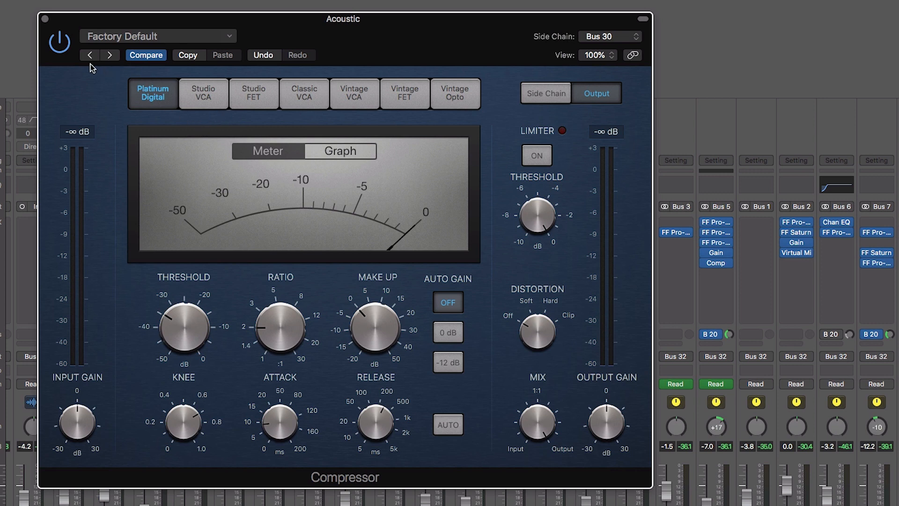
{"action": "left_click", "coordinate": [59, 37]}
{"action": "left_click", "coordinate": [63, 46]}
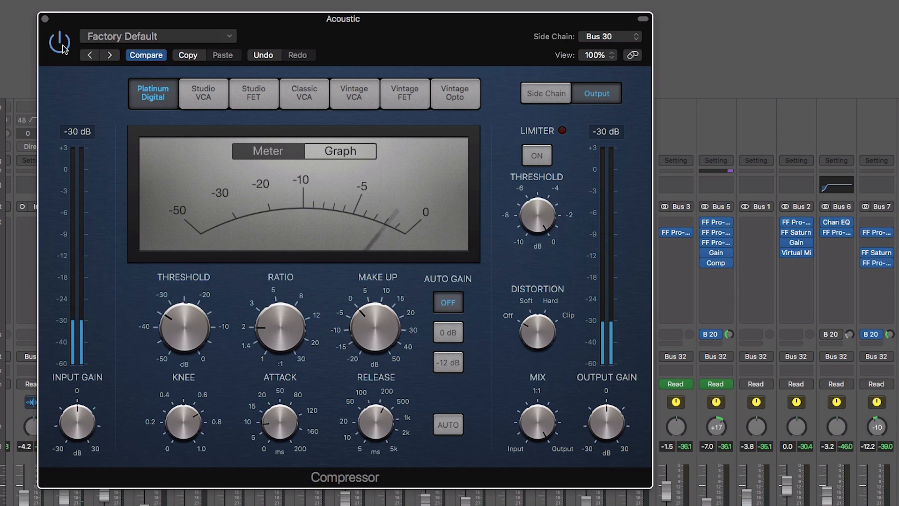
{"action": "left_click", "coordinate": [63, 46]}
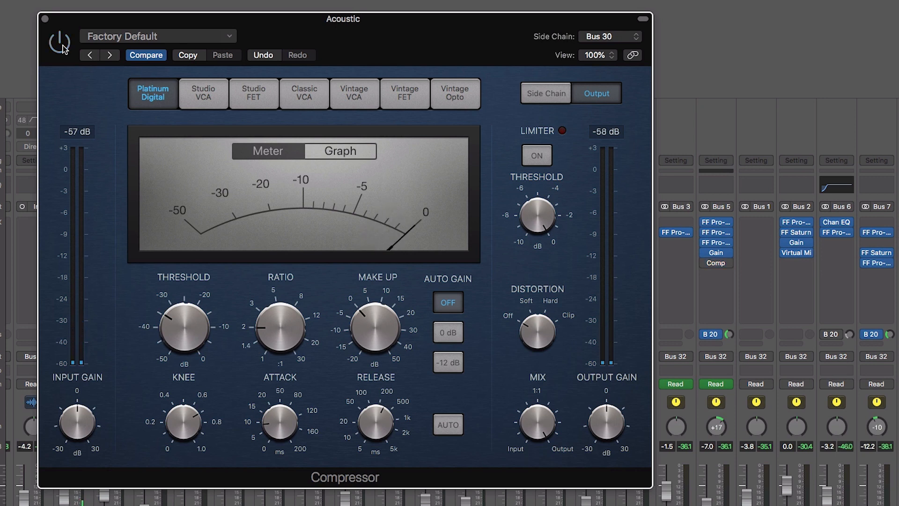
{"action": "left_click", "coordinate": [63, 46]}
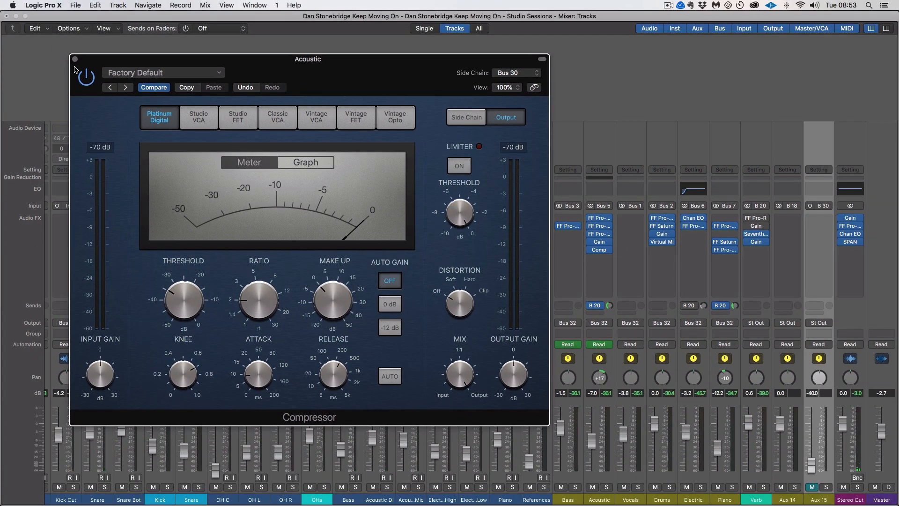
{"action": "left_click", "coordinate": [75, 59]}
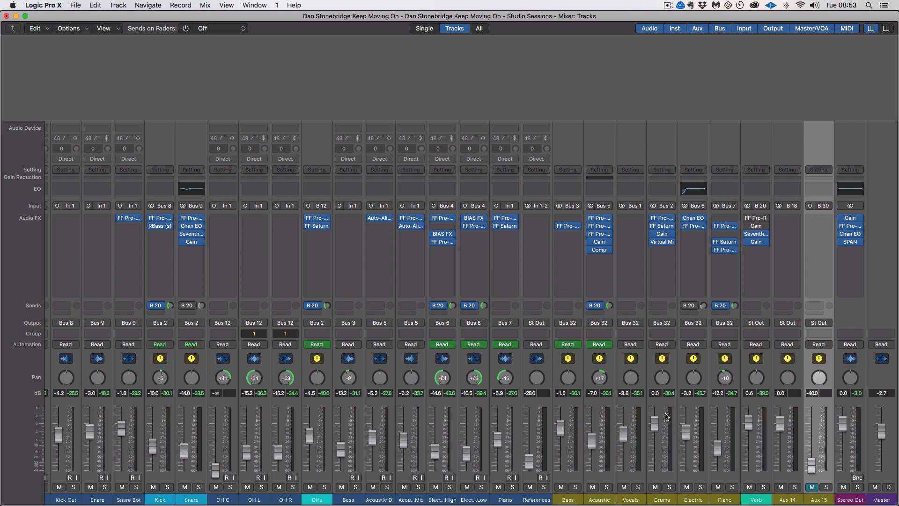
Select the Acoustic, Acoustic DI, Vocals and Drums channels in turn to review the instrument tracks and their buses
{"action": "left_click", "coordinate": [667, 406]}
{"action": "left_click", "coordinate": [602, 477]}
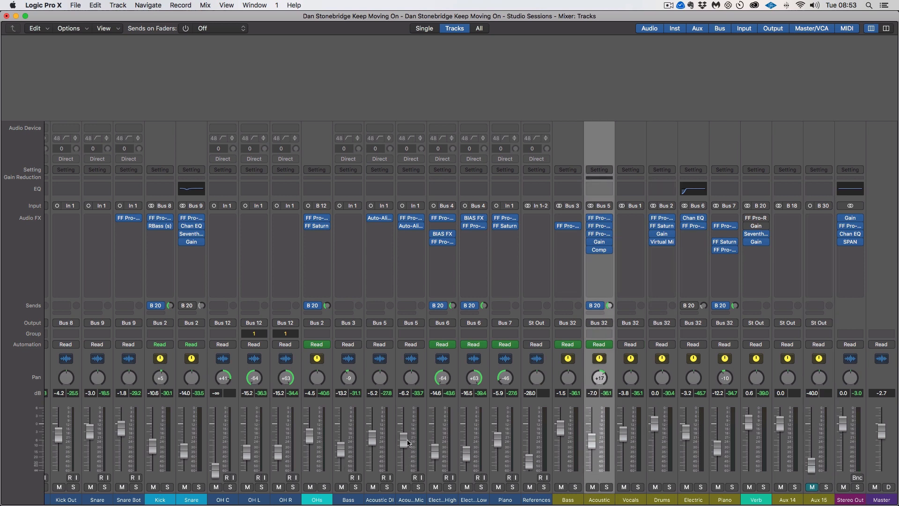
{"action": "left_click", "coordinate": [384, 477]}
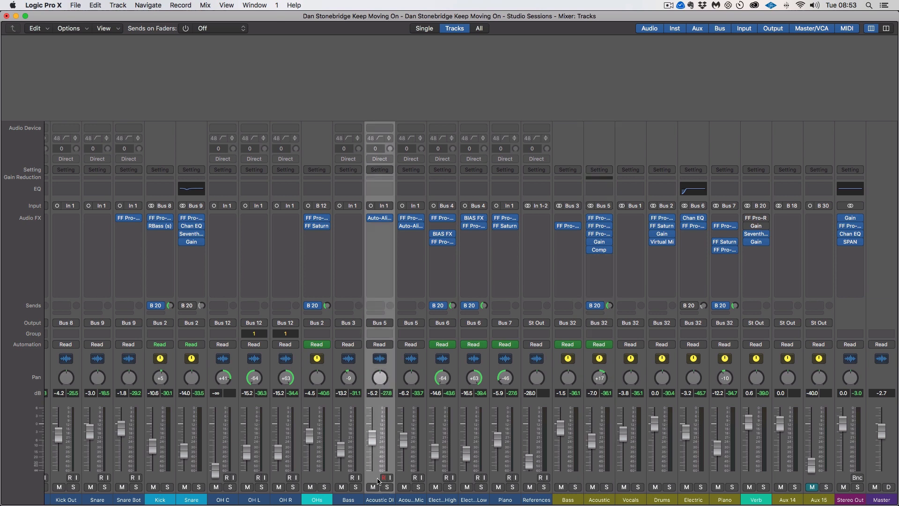
{"action": "left_click", "coordinate": [401, 480]}
{"action": "left_click", "coordinate": [609, 349]}
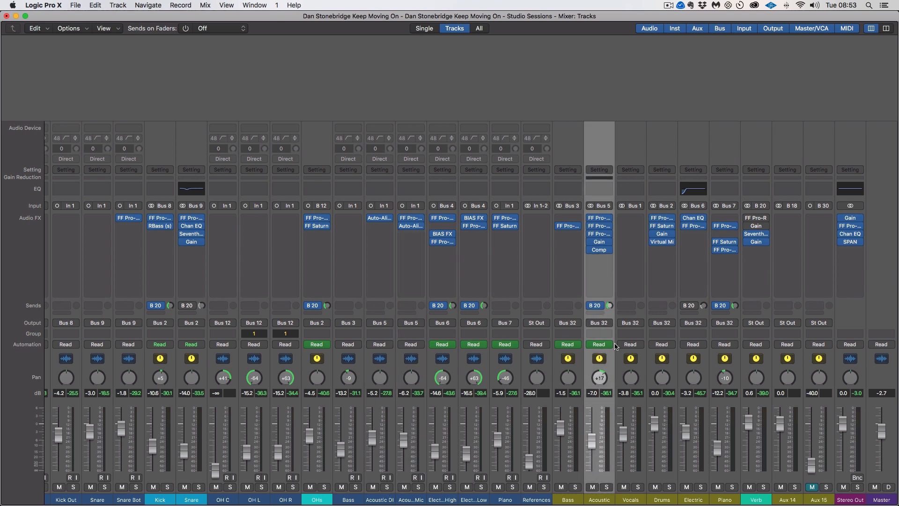
{"action": "left_click", "coordinate": [632, 477]}
{"action": "left_click", "coordinate": [660, 483]}
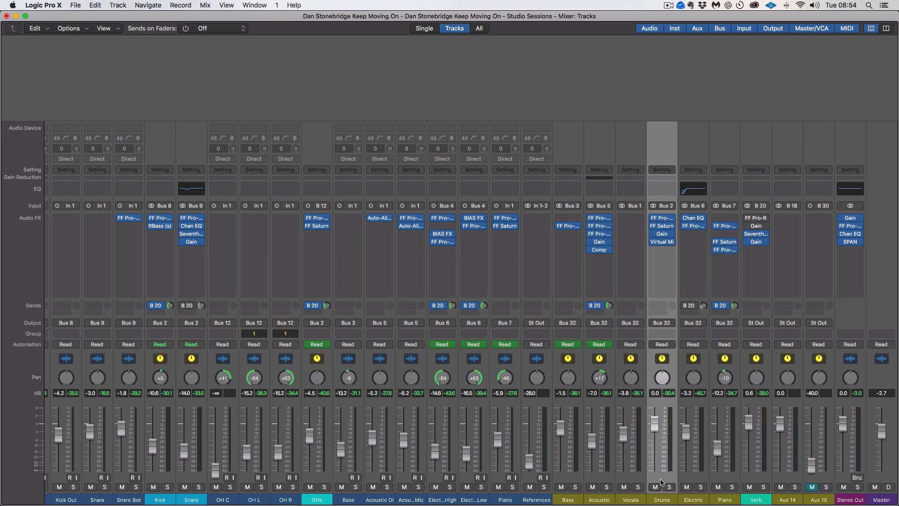
Select the Piano, Electric, Drums, Acoustic and Bass channels together and route their output to Bus 31
{"action": "left_click", "coordinate": [723, 480]}
{"action": "left_click", "coordinate": [697, 481], "text": "shift"}
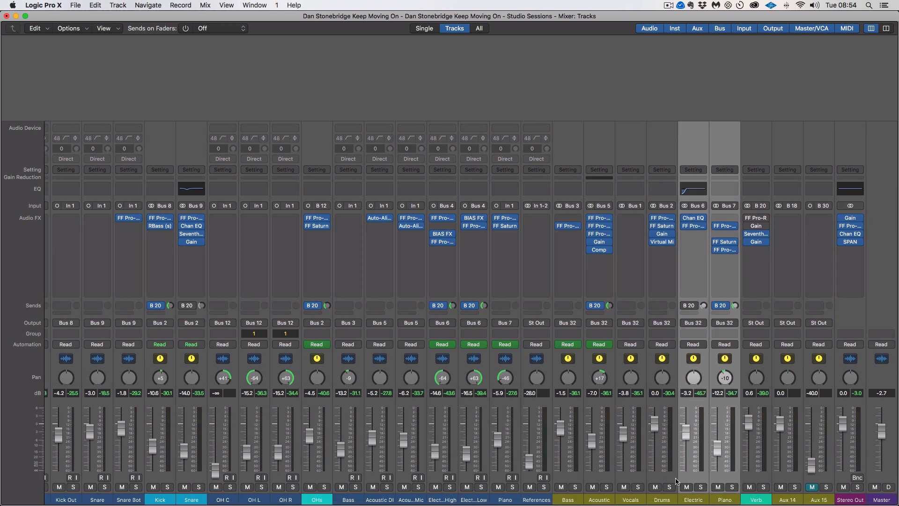
{"action": "left_click", "coordinate": [656, 482], "text": "shift"}
{"action": "left_click", "coordinate": [598, 480], "text": "shift"}
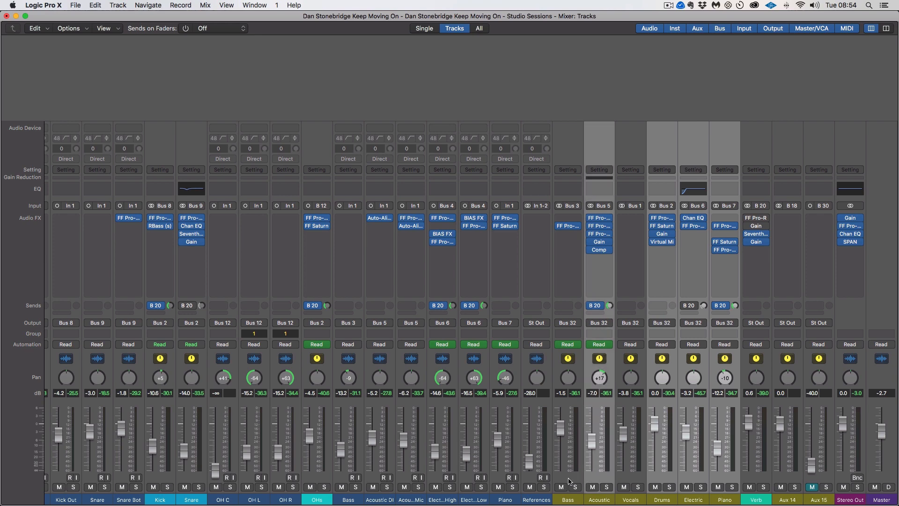
{"action": "left_click", "coordinate": [562, 483], "text": "shift"}
{"action": "left_click", "coordinate": [573, 326]}
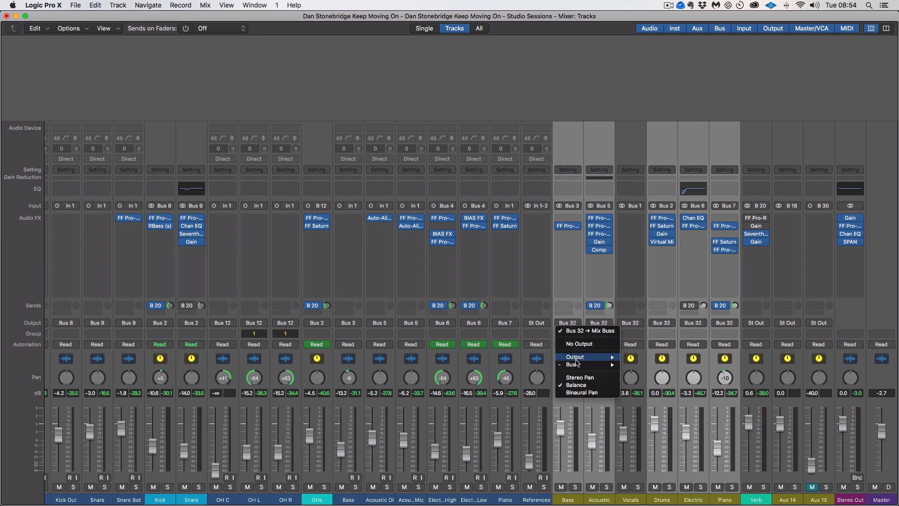
{"action": "mouse_move", "coordinate": [581, 366]}
{"action": "left_click", "coordinate": [640, 432]}
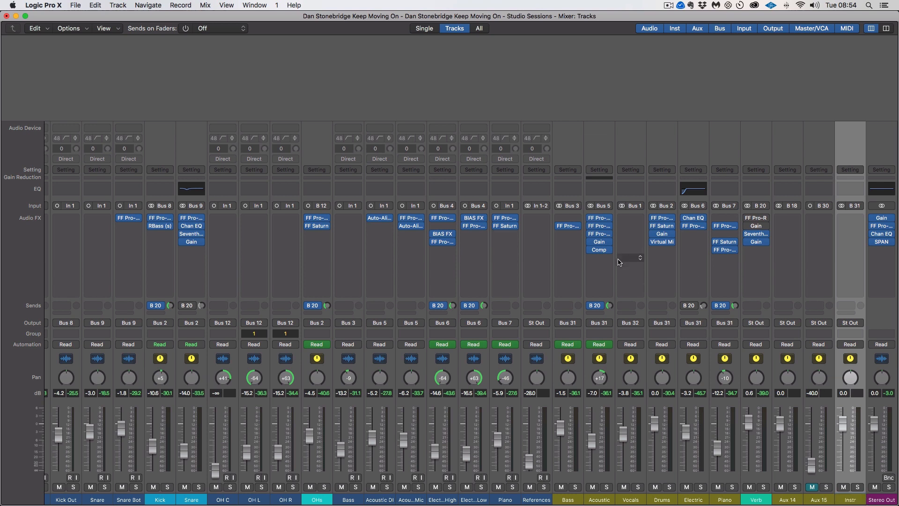
Move the compressor from the Acoustic channel to the Instr aux and open it while the track plays
{"action": "left_click_drag", "start_coordinate": [599, 250], "coordinate": [850, 218]}
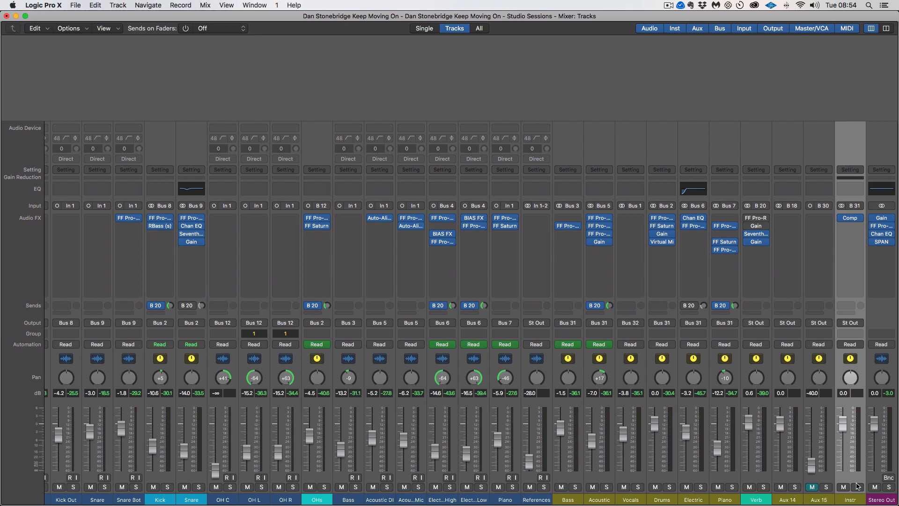
{"action": "left_click", "coordinate": [848, 219]}
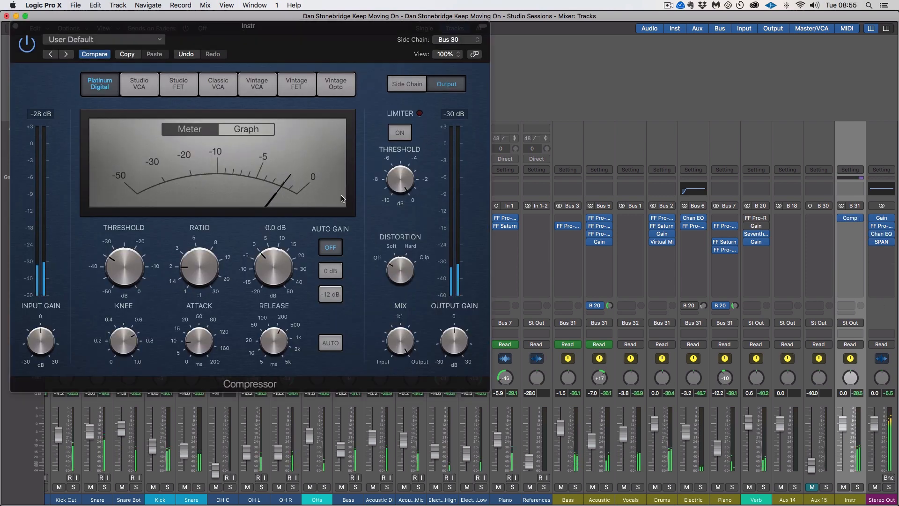
{"action": "left_click_drag", "start_coordinate": [375, 52], "coordinate": [527, 66]}
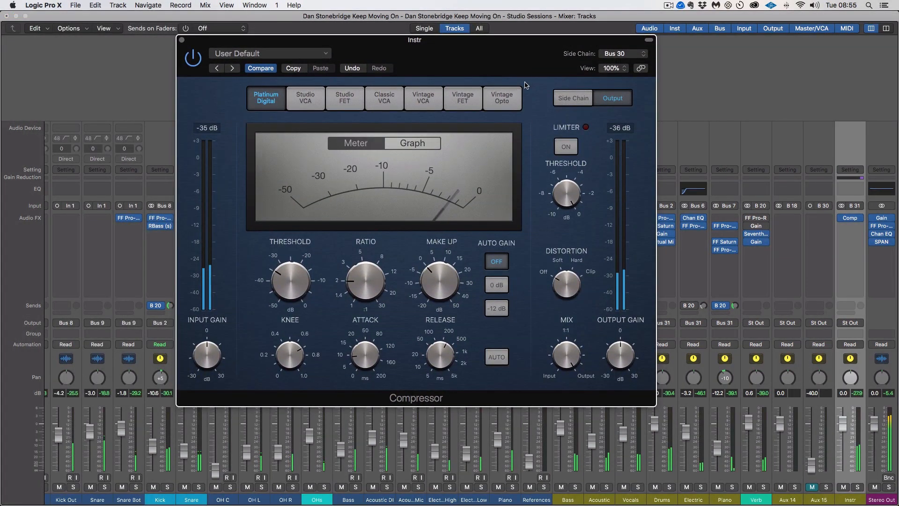
{"action": "left_click_drag", "start_coordinate": [532, 58], "coordinate": [462, 59]}
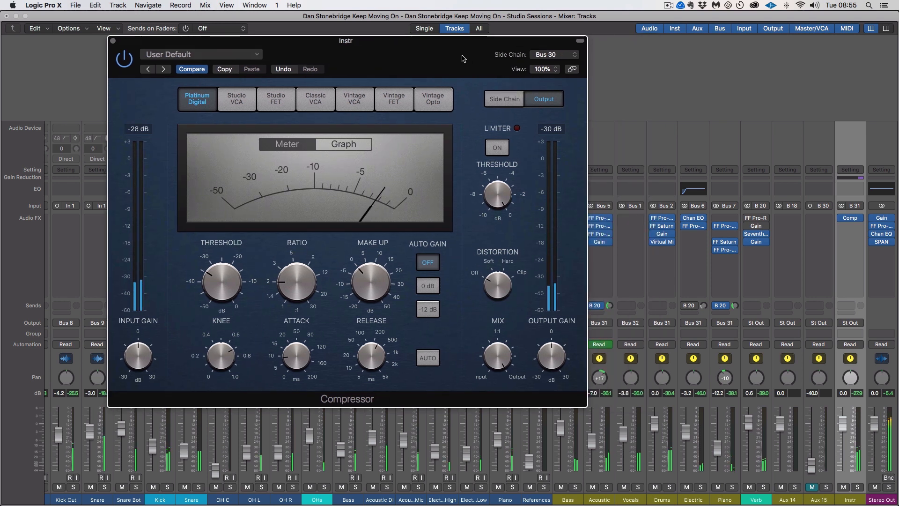
Audition the Instr aux in solo, unsolo it, and lower its compressor's ratio slightly below 2.0:1
{"action": "left_click", "coordinate": [857, 487]}
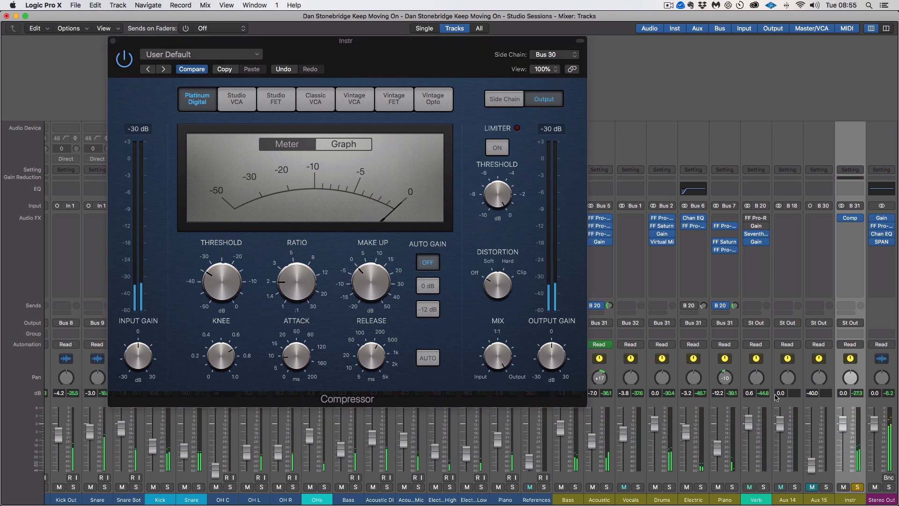
{"action": "left_click", "coordinate": [857, 488]}
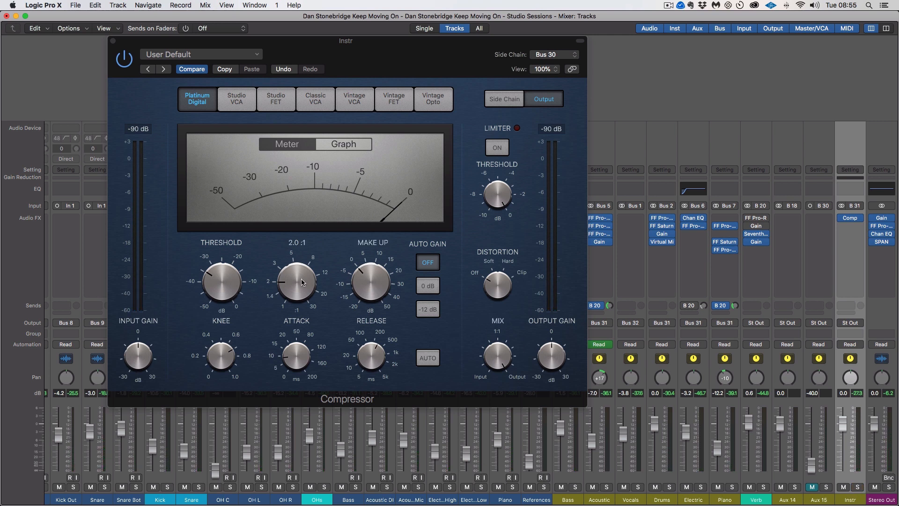
{"action": "left_click_drag", "start_coordinate": [302, 279], "coordinate": [302, 287]}
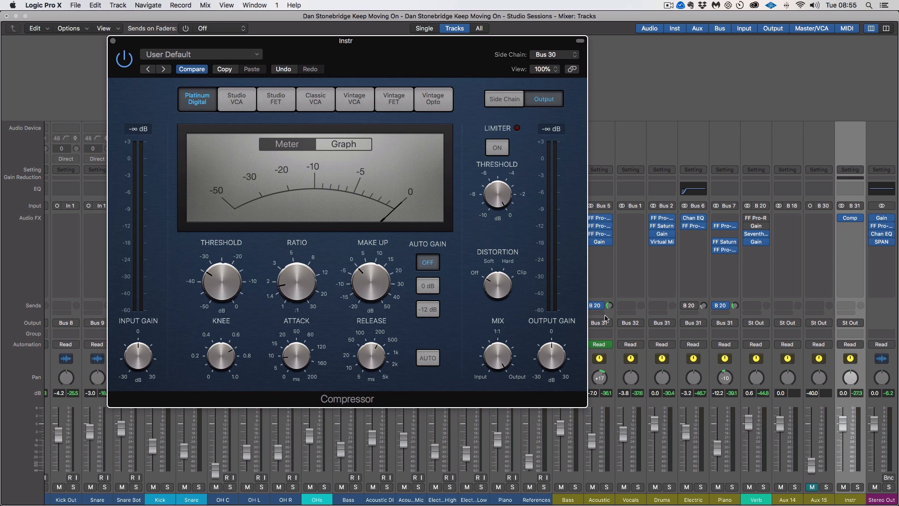
Move the compressor from the Instr aux back to the Acoustic channel below its Gain plug-in
{"action": "left_click_drag", "start_coordinate": [474, 72], "coordinate": [403, 76]}
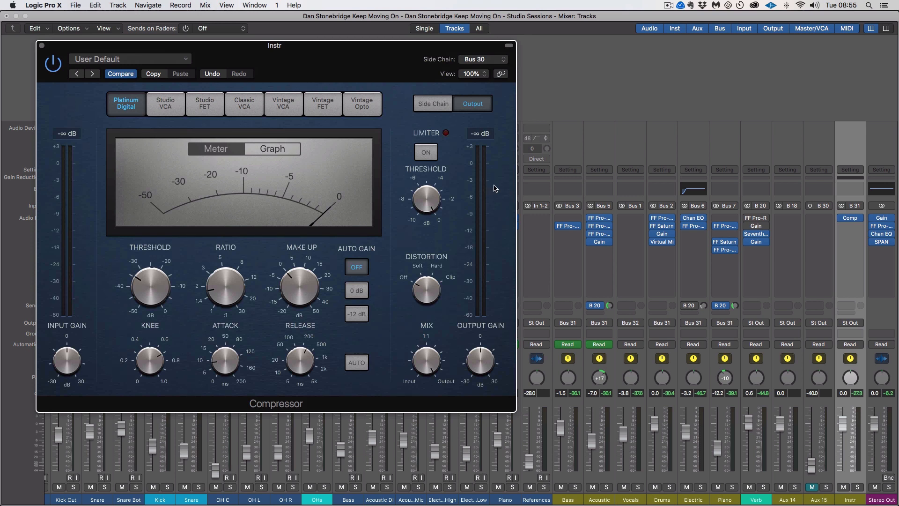
{"action": "left_click", "coordinate": [853, 220]}
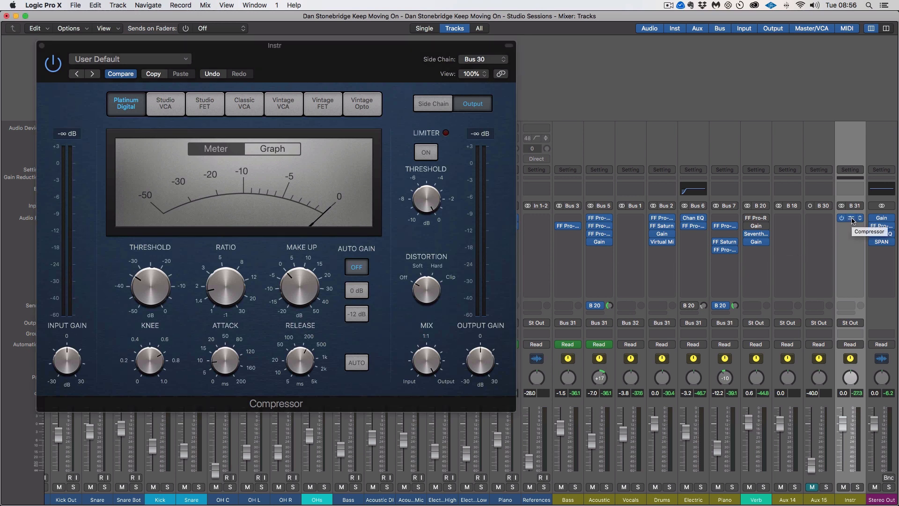
{"action": "left_click_drag", "start_coordinate": [852, 221], "coordinate": [609, 253]}
Examine the Acoustic, Instr, LV Buss and Vocal channels across the mixer, ending with Vocal selected
{"action": "scroll", "coordinate": [561, 414], "scroll_direction": "left", "scroll_amount": 5}
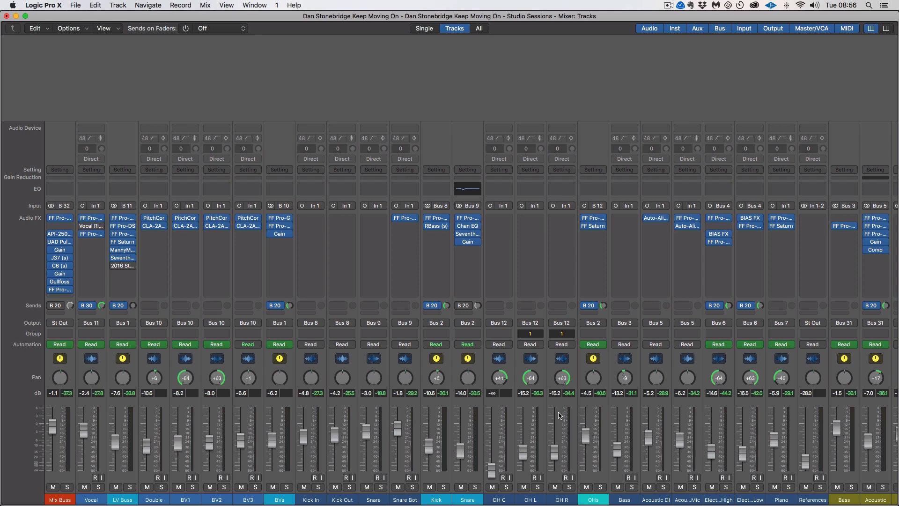
{"action": "scroll", "coordinate": [560, 415], "scroll_direction": "right", "scroll_amount": 6}
{"action": "left_click", "coordinate": [596, 483]}
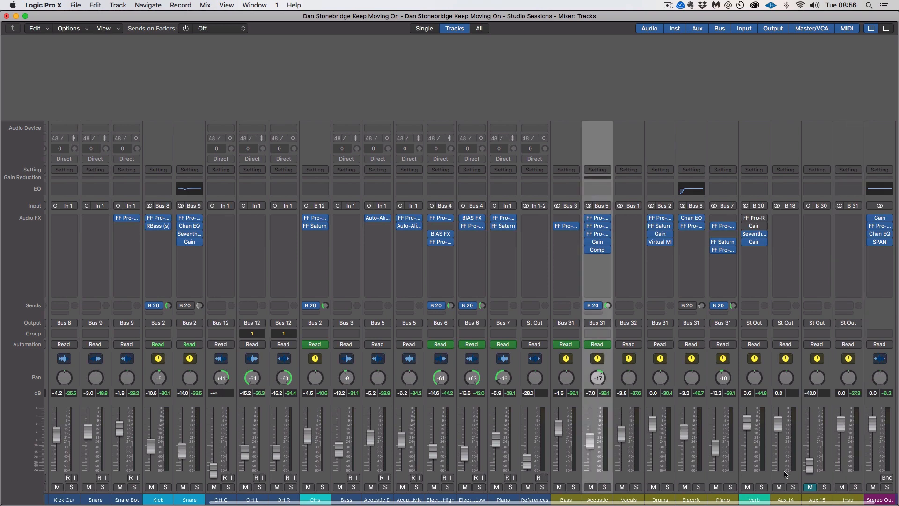
{"action": "left_click", "coordinate": [847, 478]}
{"action": "scroll", "coordinate": [768, 456], "scroll_direction": "left", "scroll_amount": 6}
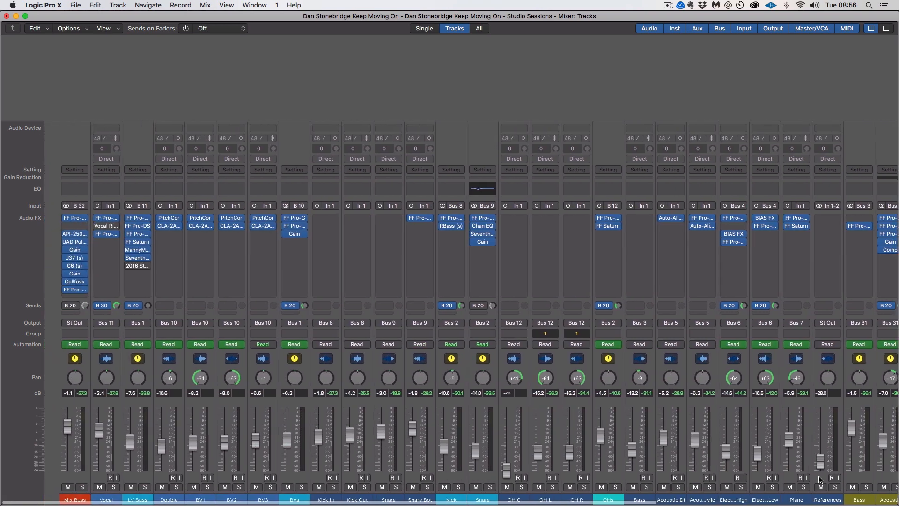
{"action": "scroll", "coordinate": [767, 457], "scroll_direction": "right", "scroll_amount": 6}
{"action": "scroll", "coordinate": [767, 457], "scroll_direction": "left", "scroll_amount": 6}
{"action": "left_click", "coordinate": [125, 481]}
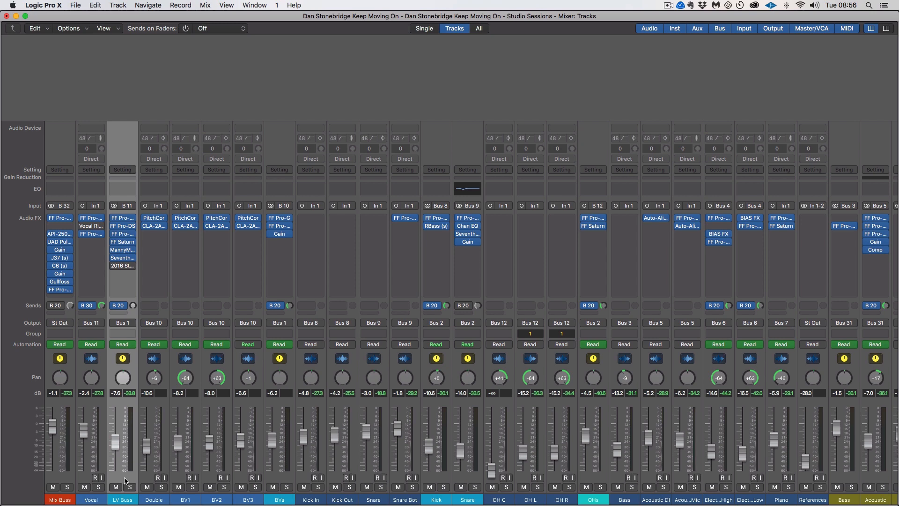
{"action": "left_click", "coordinate": [95, 477]}
{"action": "left_click", "coordinate": [82, 478]}
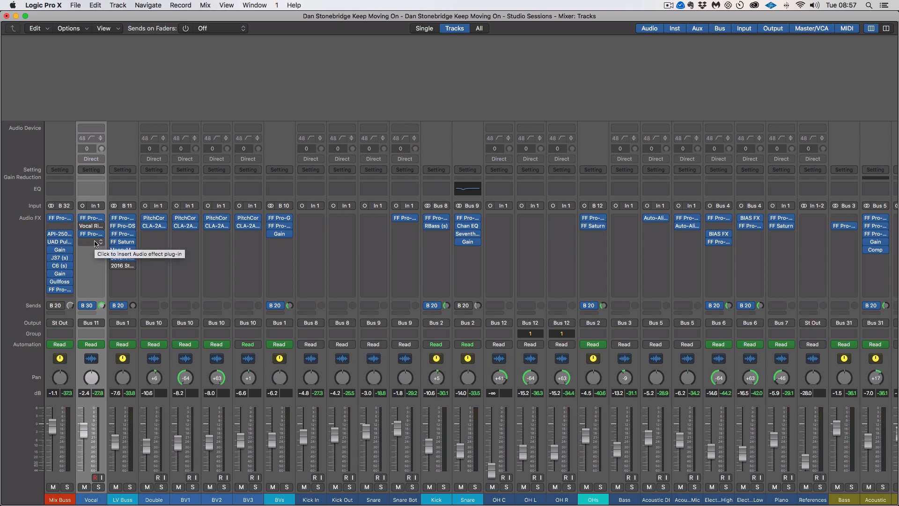
Solo the Vocal, open its FF Pro-Q 2 equaliser to examine it, close it and unsolo the channel
{"action": "left_click", "coordinate": [98, 487]}
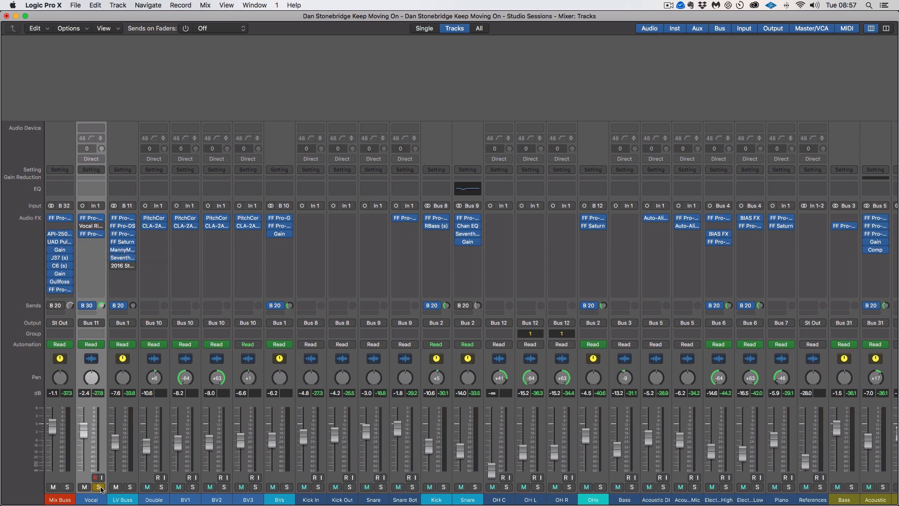
{"action": "left_click", "coordinate": [92, 234]}
{"action": "left_click", "coordinate": [10, 18]}
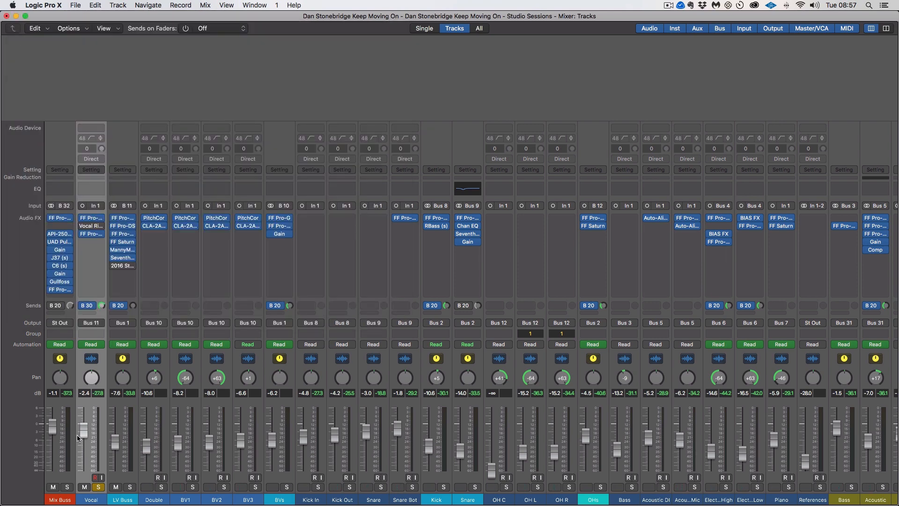
{"action": "left_click", "coordinate": [98, 487]}
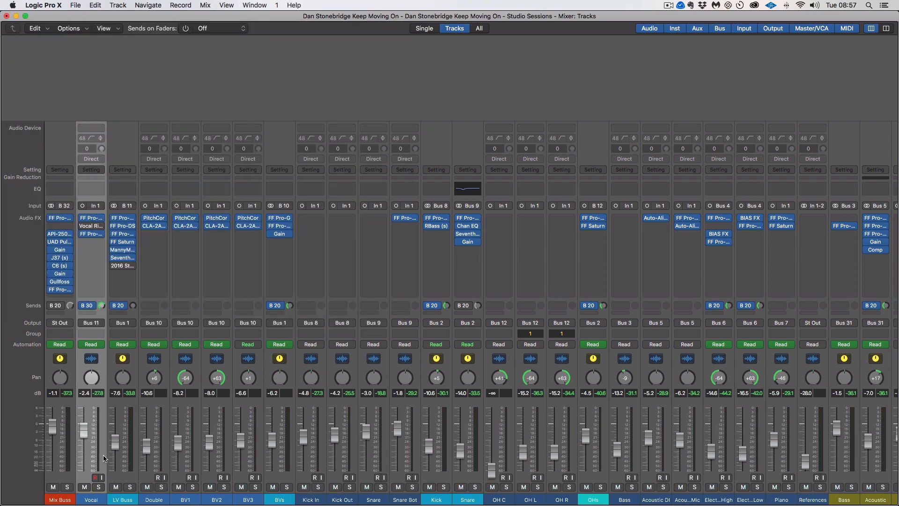
Compare the Vocal and LV Buss channels, examining the Vocal's plug-ins and its Bus 11 output feeding the LV Buss input
{"action": "left_click", "coordinate": [121, 474]}
{"action": "left_click", "coordinate": [81, 475]}
{"action": "left_click", "coordinate": [117, 480]}
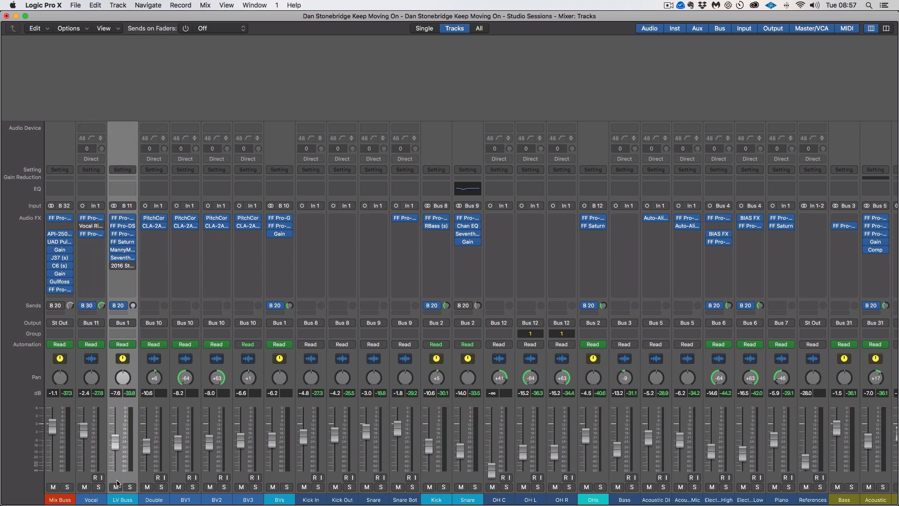
{"action": "left_click", "coordinate": [84, 478]}
{"action": "left_click", "coordinate": [122, 479]}
{"action": "left_click", "coordinate": [80, 476]}
{"action": "left_click", "coordinate": [116, 479]}
{"action": "left_click", "coordinate": [85, 481]}
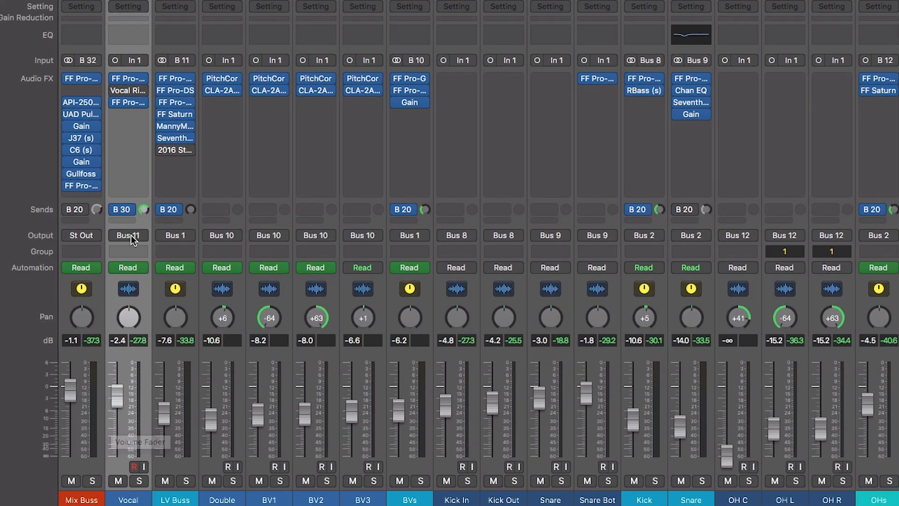
{"action": "left_click", "coordinate": [177, 470]}
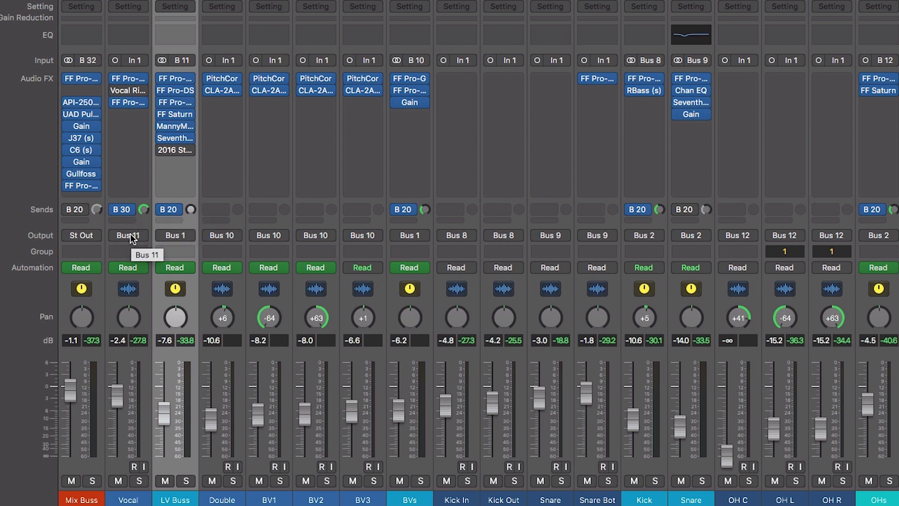
{"action": "left_click", "coordinate": [128, 372]}
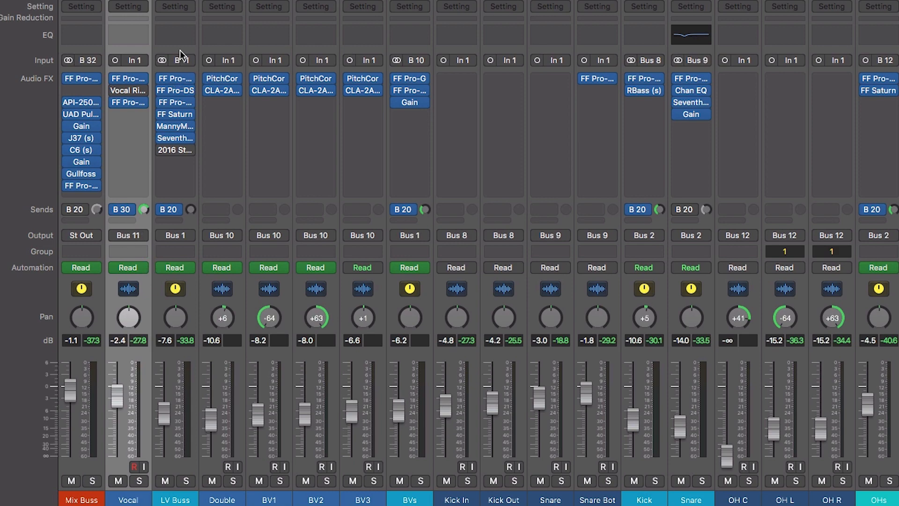
{"action": "left_click", "coordinate": [141, 97]}
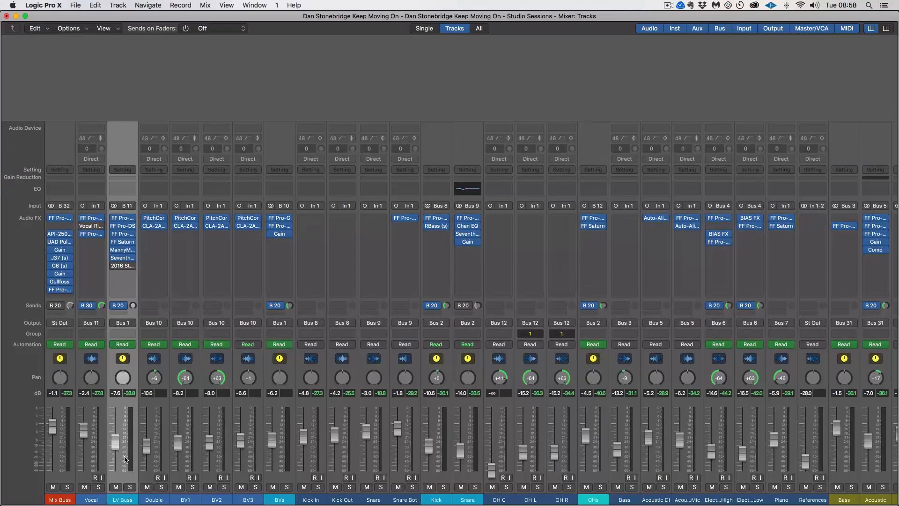
Show the track automation for the Vocal in the Tracks window, examine its volume curve, and return to the Mixer
{"action": "left_click", "coordinate": [82, 478]}
{"action": "key", "text": "super+1"}
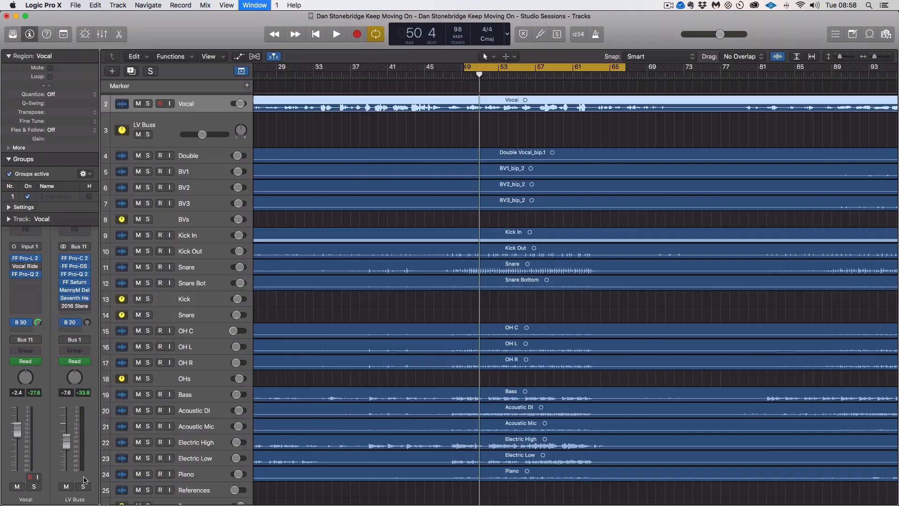
{"action": "key", "text": "a"}
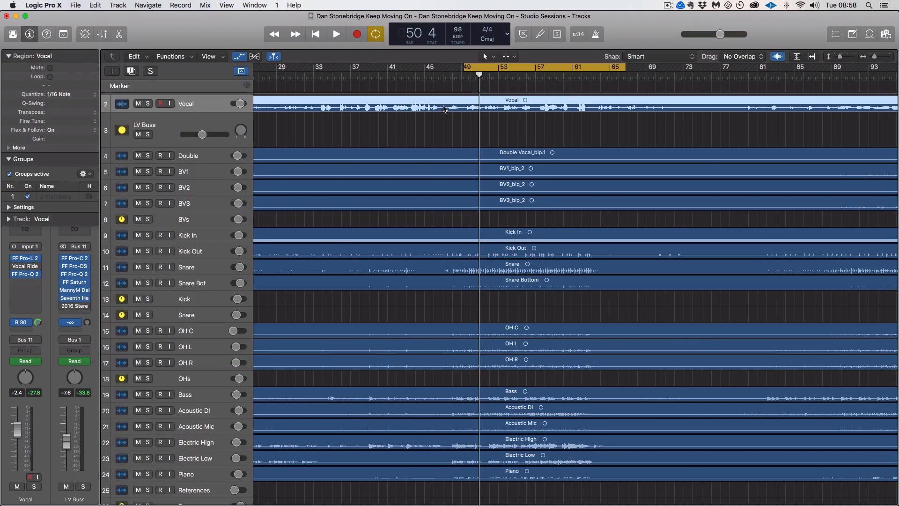
{"action": "scroll", "coordinate": [757, 114], "scroll_direction": "right", "scroll_amount": 5}
{"action": "scroll", "coordinate": [756, 114], "scroll_direction": "right", "scroll_amount": 8}
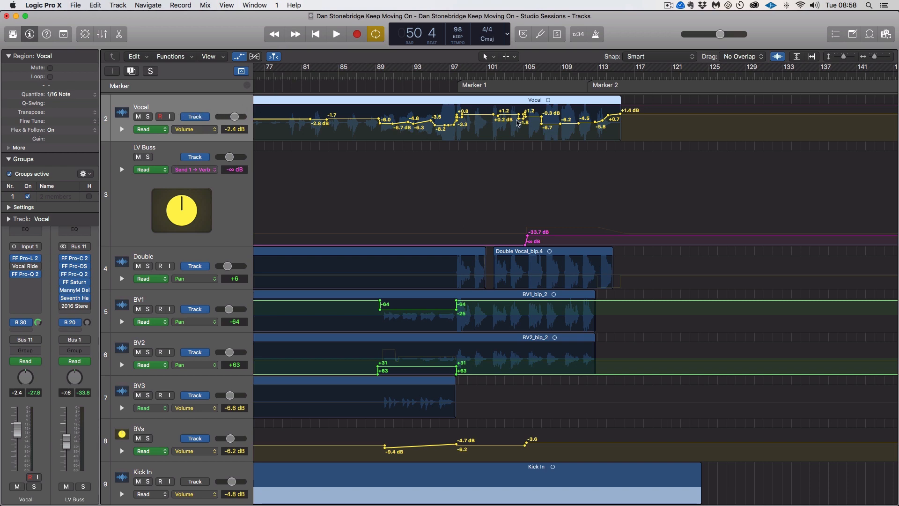
{"action": "key", "text": "super+2"}
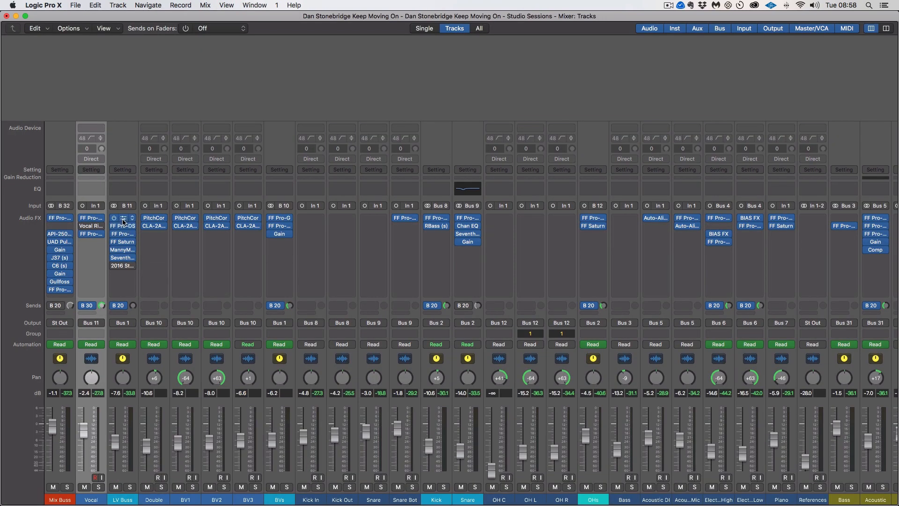
Open the LV Buss plug-ins FF Pro-C 2, FF Pro-DS and Seventh Heaven Professional in turn to examine their settings
{"action": "left_click", "coordinate": [123, 218]}
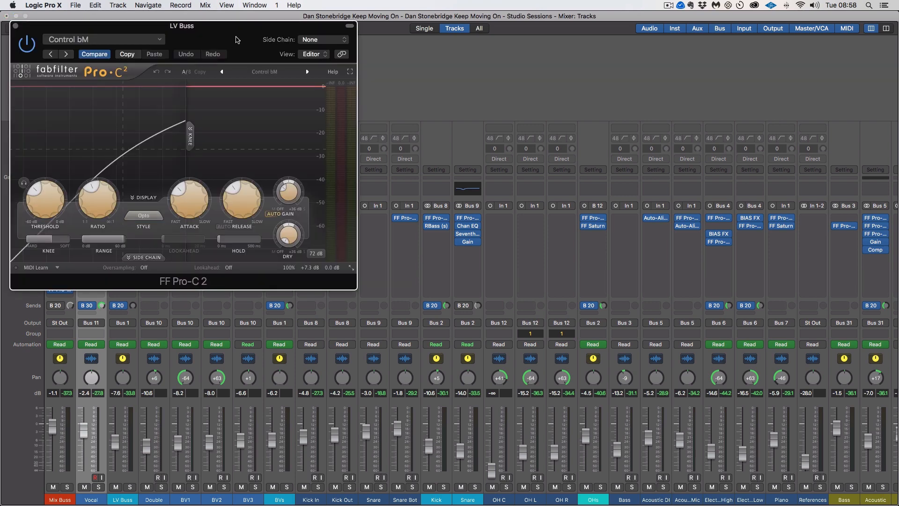
{"action": "left_click_drag", "start_coordinate": [237, 40], "coordinate": [616, 46]}
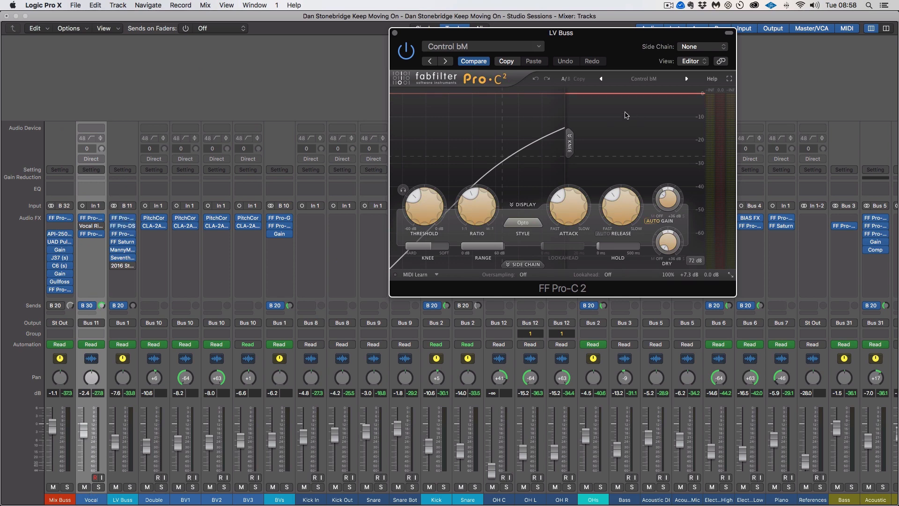
{"action": "left_click", "coordinate": [395, 33]}
{"action": "left_click", "coordinate": [135, 360]}
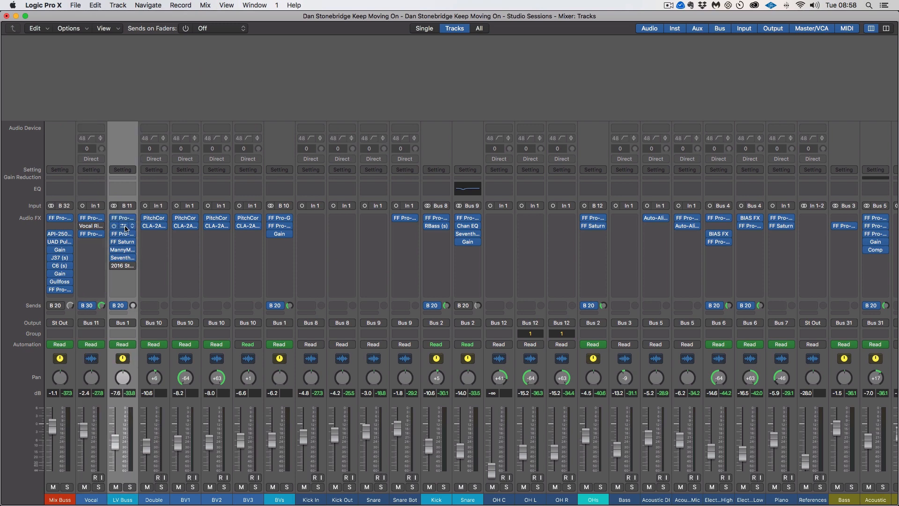
{"action": "left_click", "coordinate": [125, 227]}
{"action": "left_click", "coordinate": [15, 26]}
{"action": "left_click", "coordinate": [122, 257]}
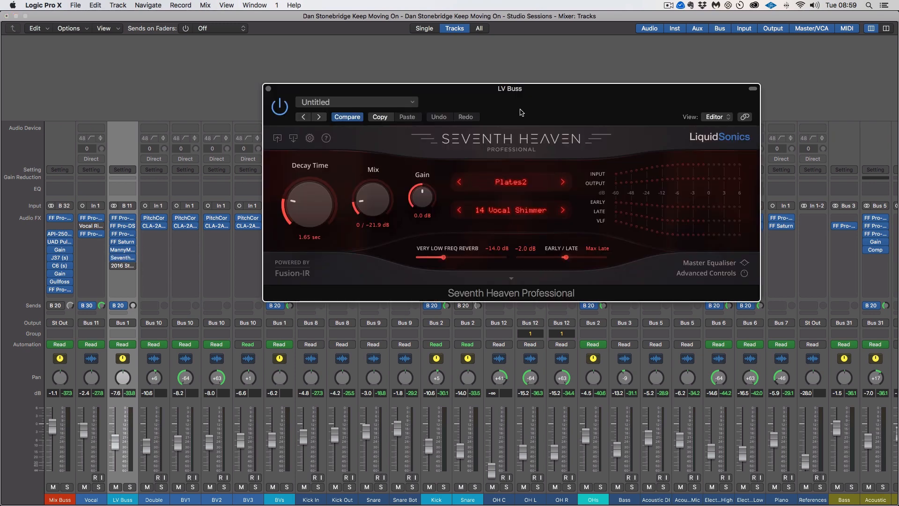
{"action": "left_click_drag", "start_coordinate": [520, 112], "coordinate": [480, 146]}
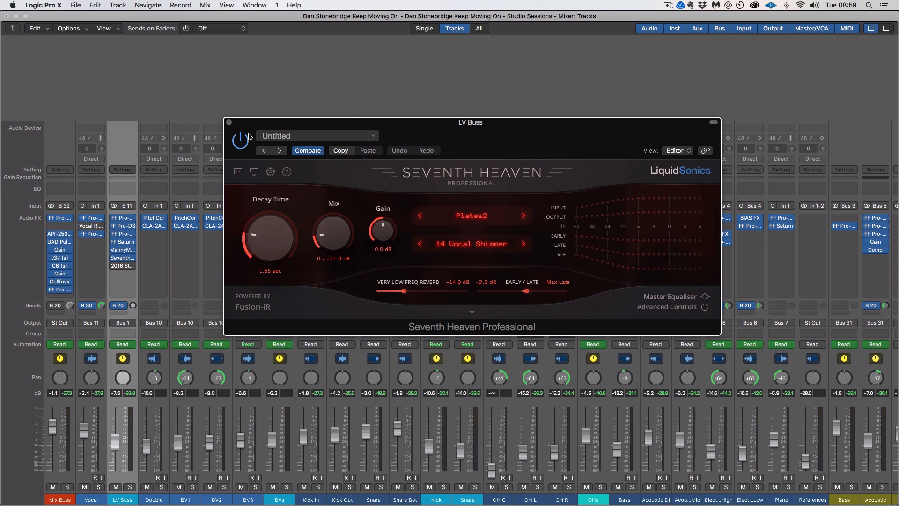
Close the Seventh Heaven Professional window and remove the bypassed 2016 Stereo Room plug-in from the LV Buss
{"action": "left_click", "coordinate": [229, 122]}
{"action": "left_click", "coordinate": [124, 265]}
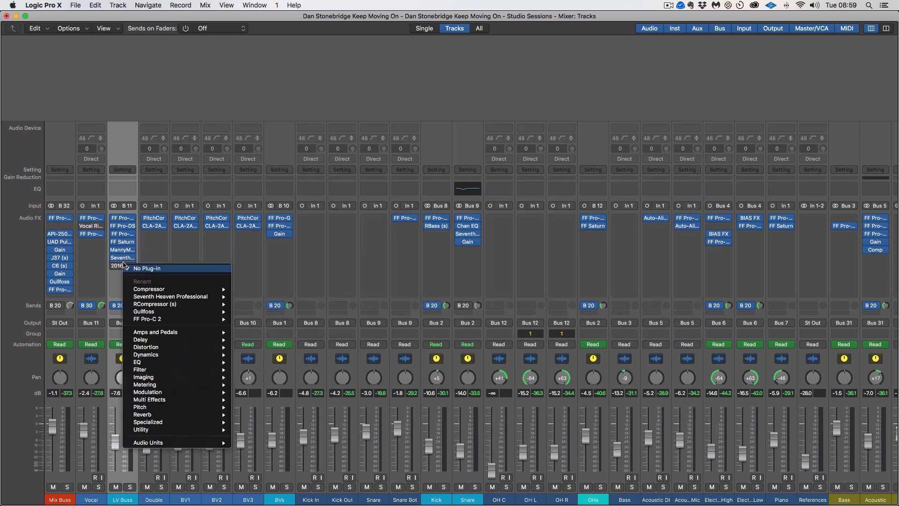
{"action": "left_click", "coordinate": [136, 269]}
{"action": "left_click", "coordinate": [132, 267]}
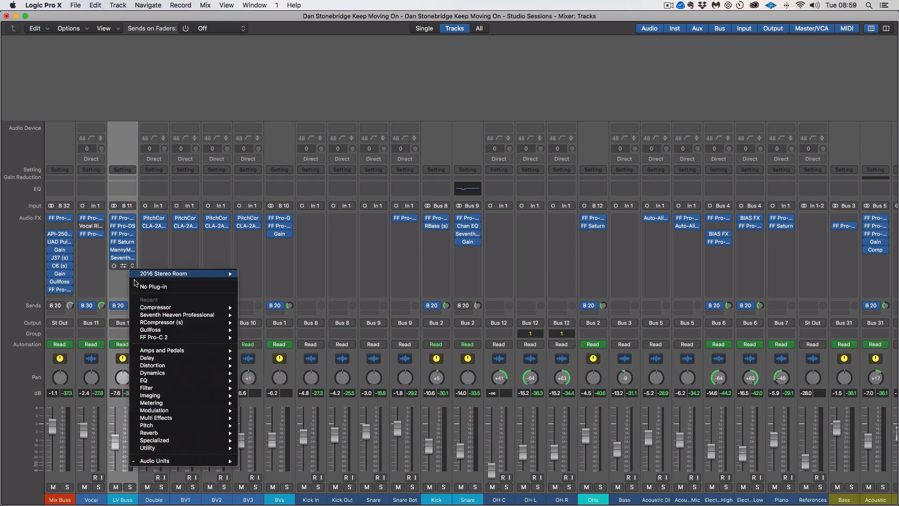
{"action": "left_click", "coordinate": [143, 289]}
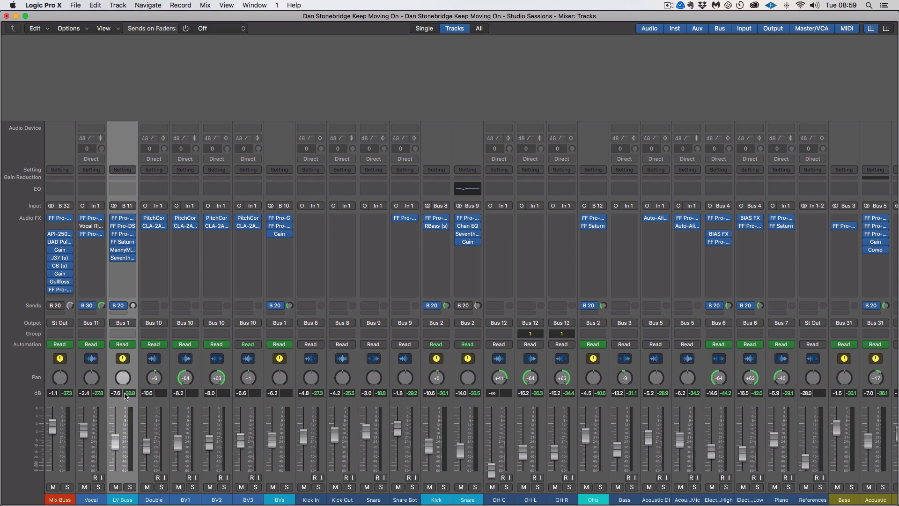
Add a second send from the LV Buss to Bus 21 and set the send to its default level
{"action": "left_click", "coordinate": [119, 313]}
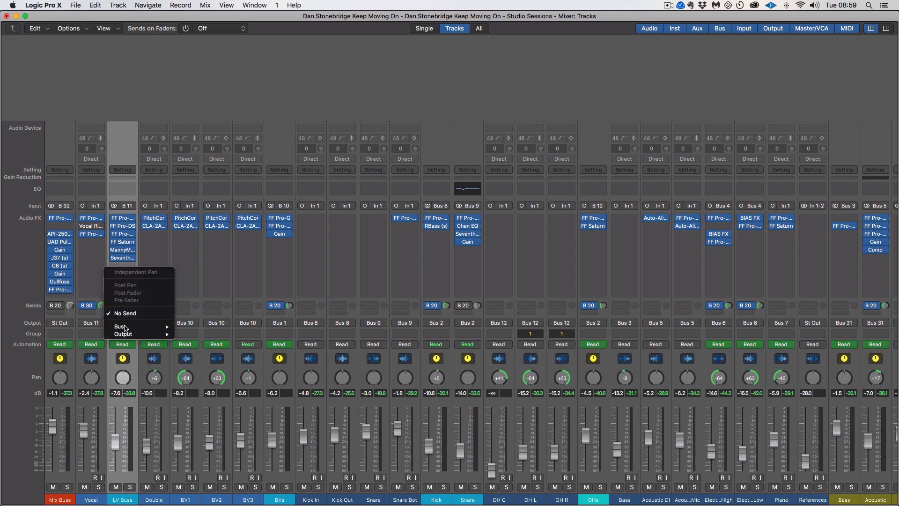
{"action": "mouse_move", "coordinate": [132, 326]}
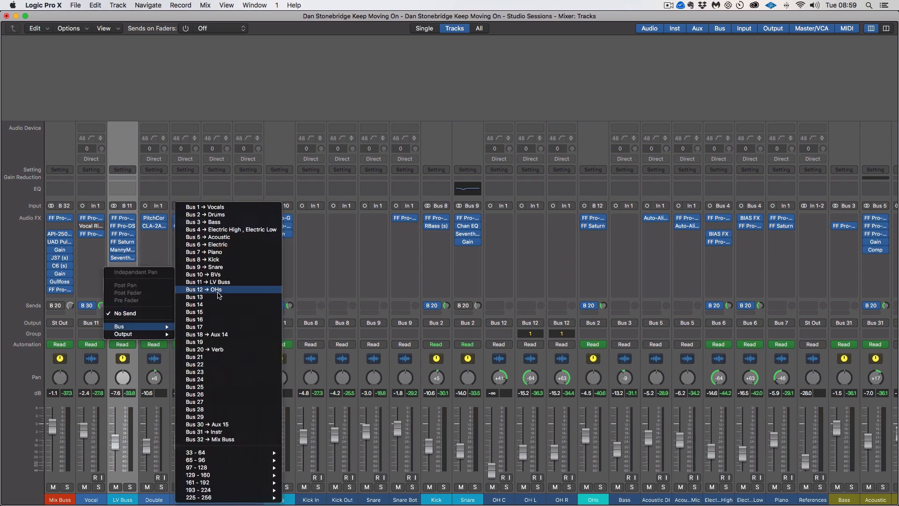
{"action": "left_click", "coordinate": [206, 357]}
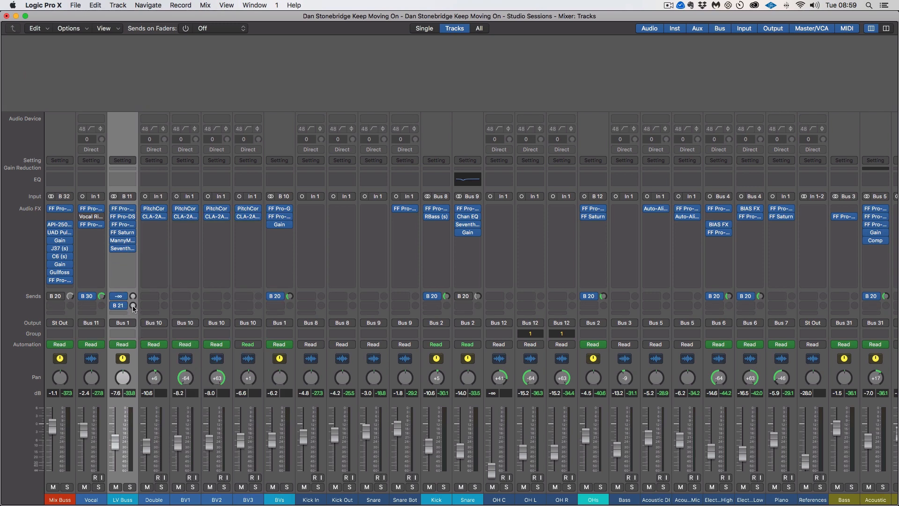
{"action": "left_click", "coordinate": [134, 306], "text": "alt"}
Rename the new aux channel fed by Bus 21 as Vox Verb
{"action": "scroll", "coordinate": [271, 322], "scroll_direction": "right", "scroll_amount": 10}
{"action": "left_click", "coordinate": [815, 477]}
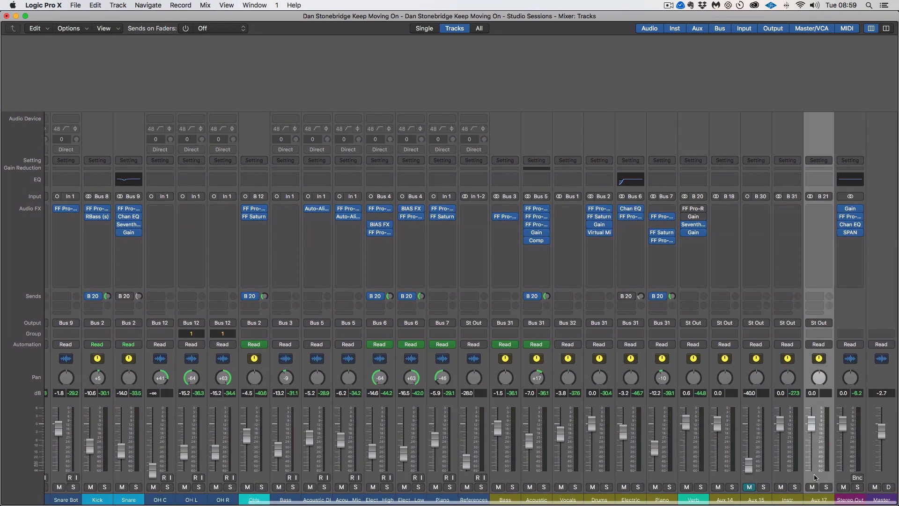
{"action": "double_click", "coordinate": [818, 498]}
{"action": "type", "text": "Vox"}
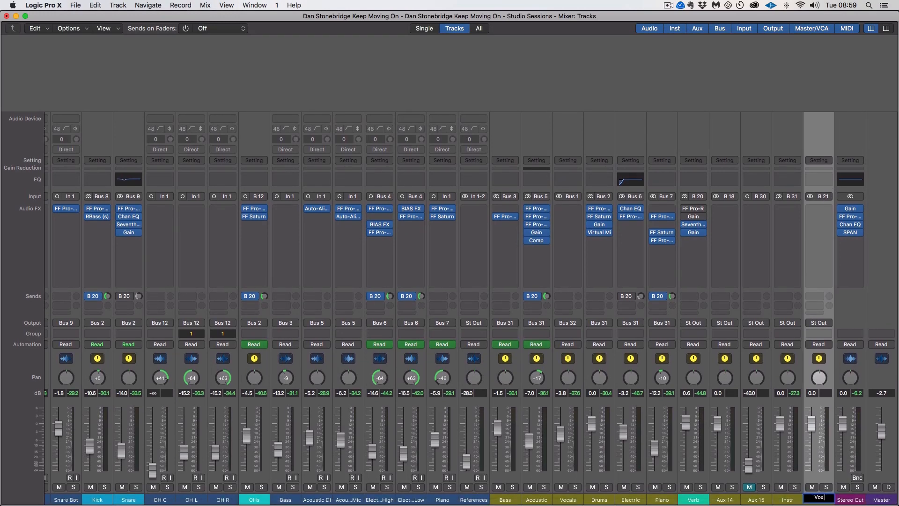
{"action": "type", "text": " Verb"}
{"action": "key", "text": "Return"}
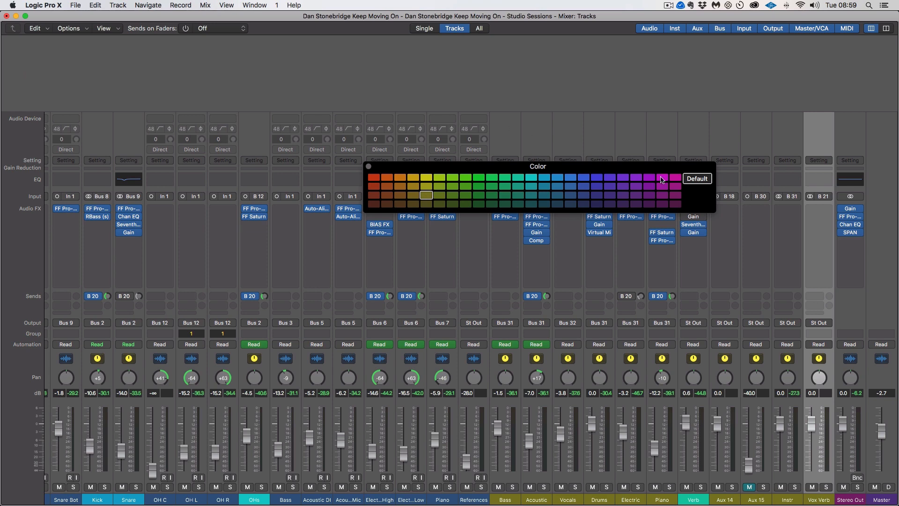
Colour the channels from Verb to Vox Verb turquoise, and change them back to the olive of the neighbouring buses
{"action": "left_click", "coordinate": [699, 481], "text": "shift"}
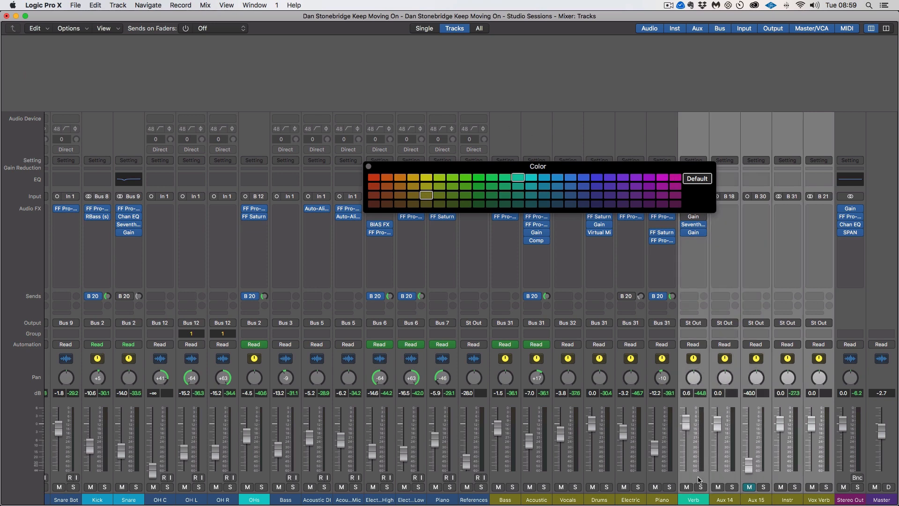
{"action": "left_click", "coordinate": [521, 179]}
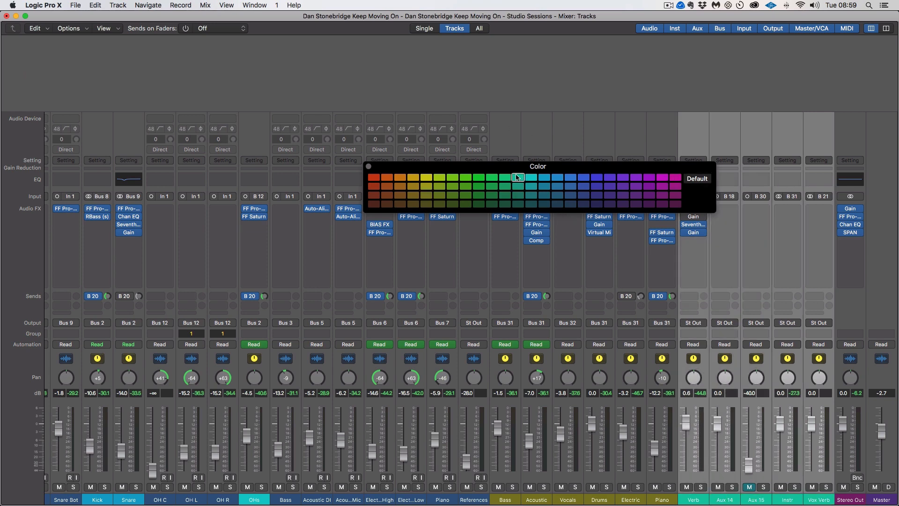
{"action": "left_click", "coordinate": [368, 167]}
{"action": "left_click", "coordinate": [695, 478], "text": "shift"}
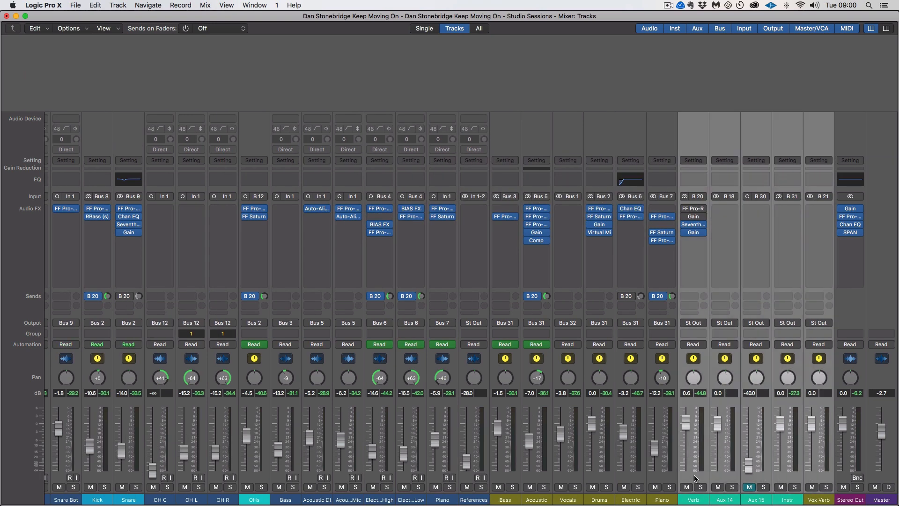
{"action": "key", "text": "alt+c"}
{"action": "left_click", "coordinate": [401, 178]}
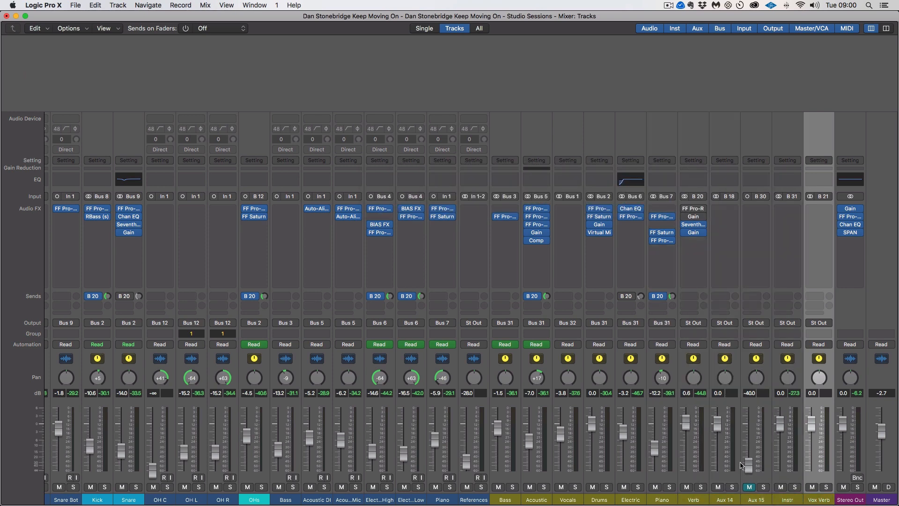
{"action": "left_click", "coordinate": [755, 478]}
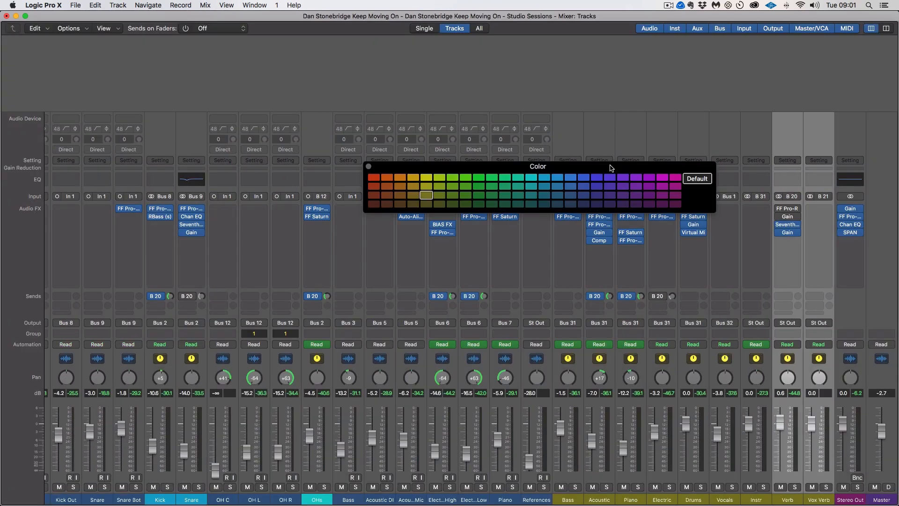
Colour the Verb and Vox Verb channels magenta and compare them with the olive buses from Bass to Instr
{"action": "left_click", "coordinate": [747, 476]}
{"action": "left_click", "coordinate": [571, 476], "text": "shift"}
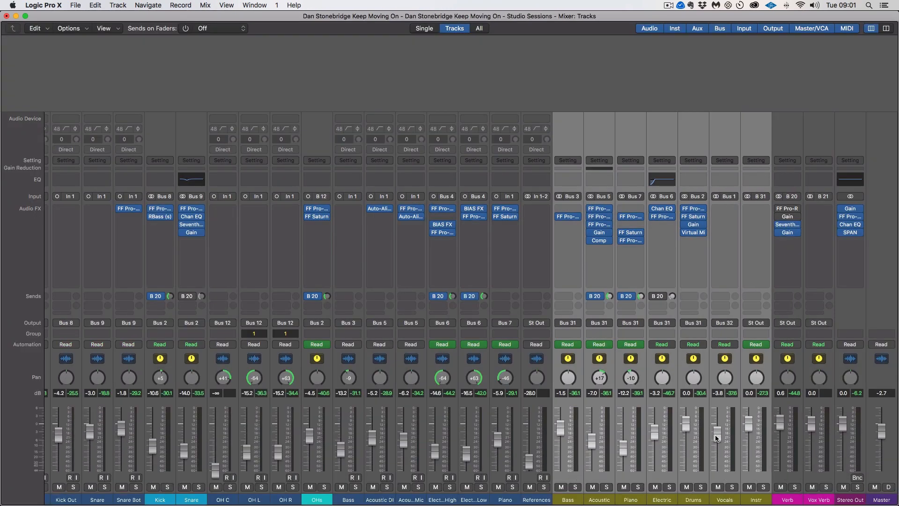
{"action": "left_click", "coordinate": [786, 486]}
{"action": "left_click", "coordinate": [830, 479], "text": "shift"}
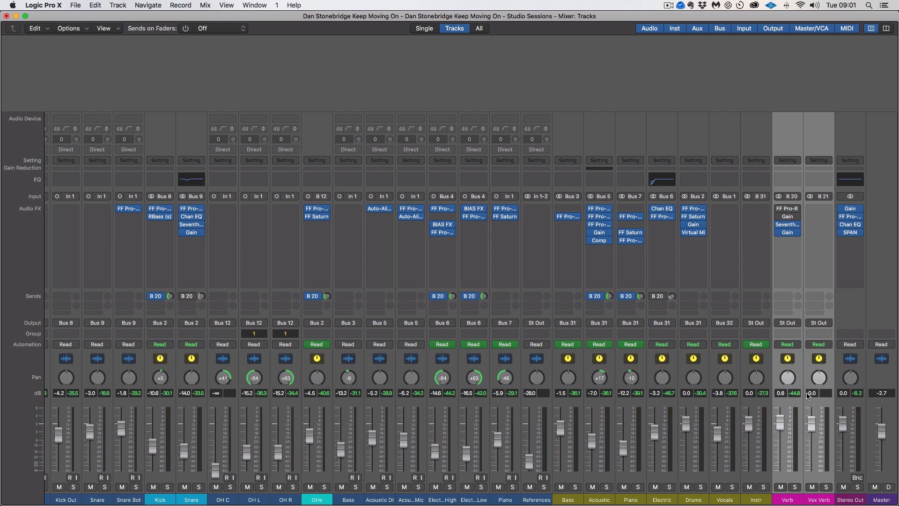
{"action": "left_click", "coordinate": [797, 435]}
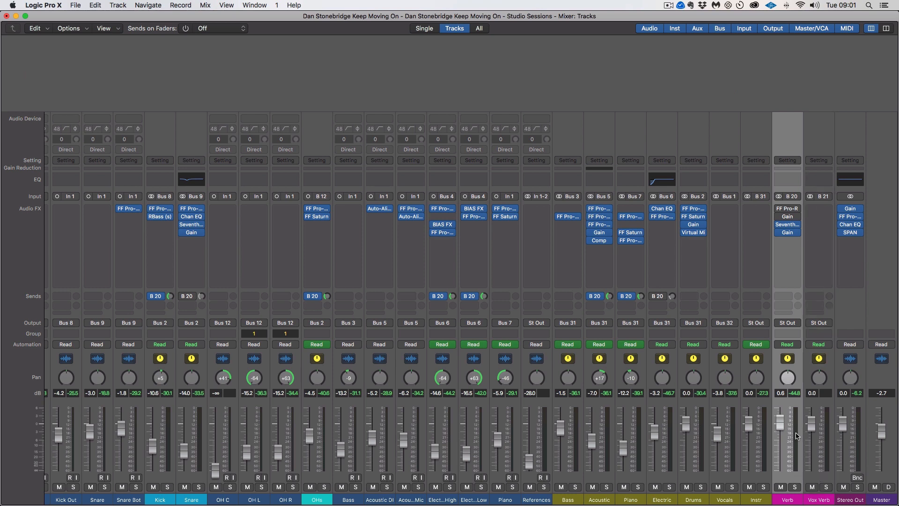
{"action": "left_click", "coordinate": [823, 466]}
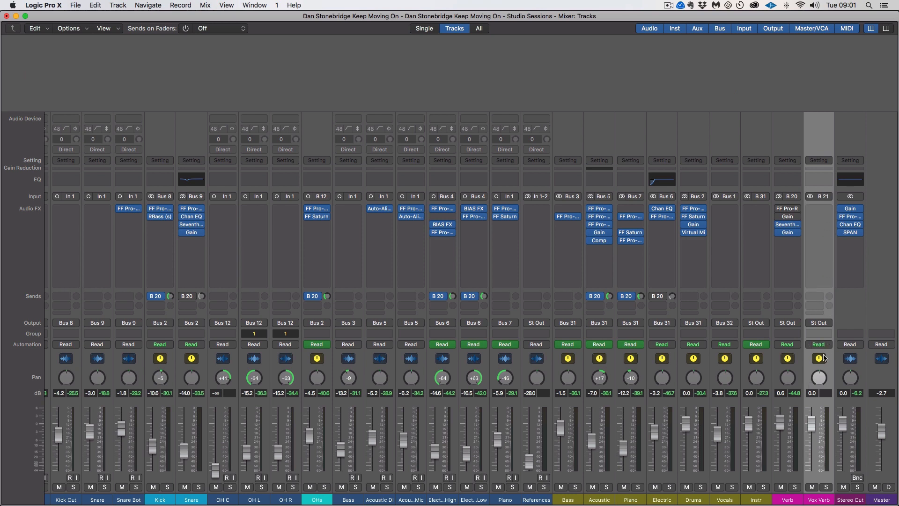
Move the Vox Verb track up beside the Vocal in the Tracks window and return to the Mixer
{"action": "left_click", "coordinate": [819, 210]}
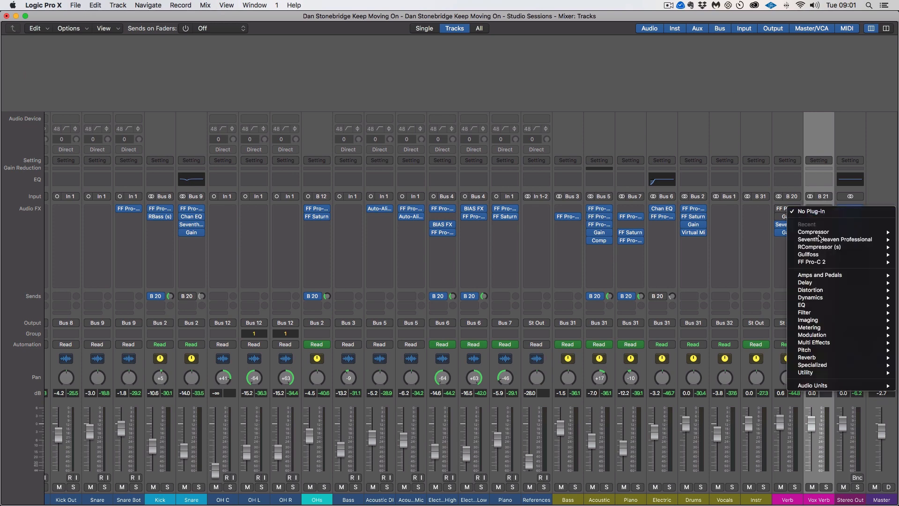
{"action": "left_click", "coordinate": [875, 173]}
{"action": "key", "text": "super+grave"}
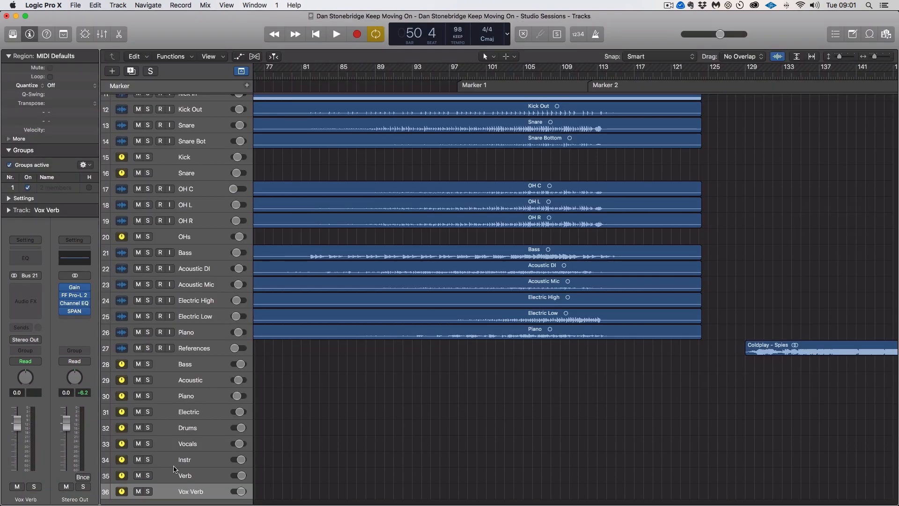
{"action": "left_click_drag", "start_coordinate": [199, 496], "coordinate": [176, 136]}
{"action": "key", "text": "super+grave"}
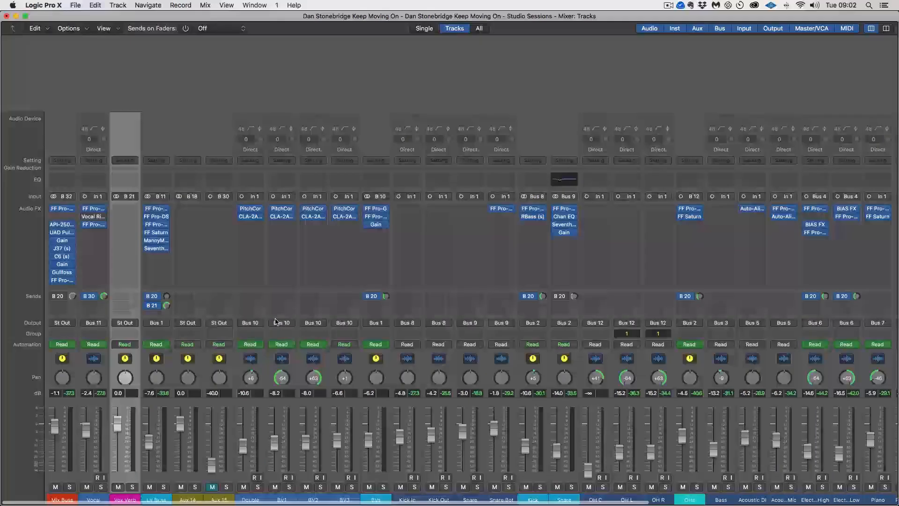
Place Vox Verb after the LV Buss and move Seventh Heaven Professional from the LV Buss to the first Vox Verb slot
{"action": "left_click", "coordinate": [142, 472]}
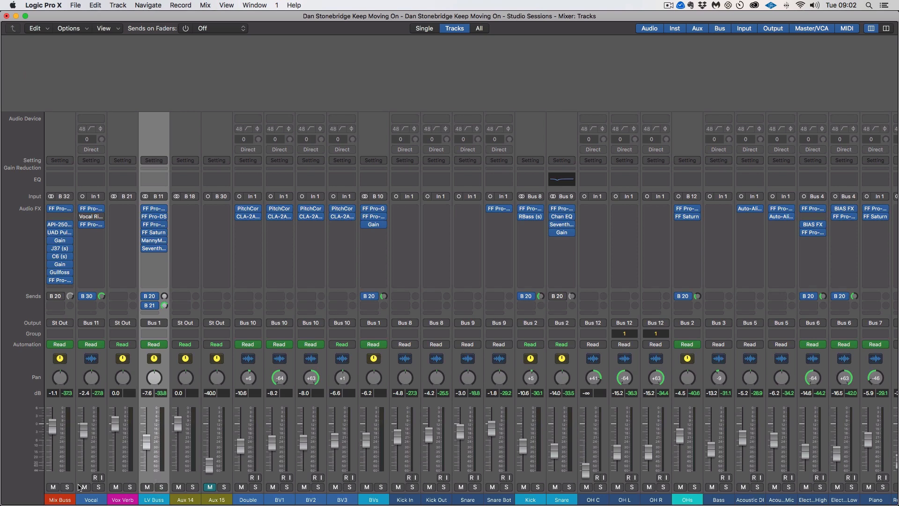
{"action": "left_click", "coordinate": [67, 477]}
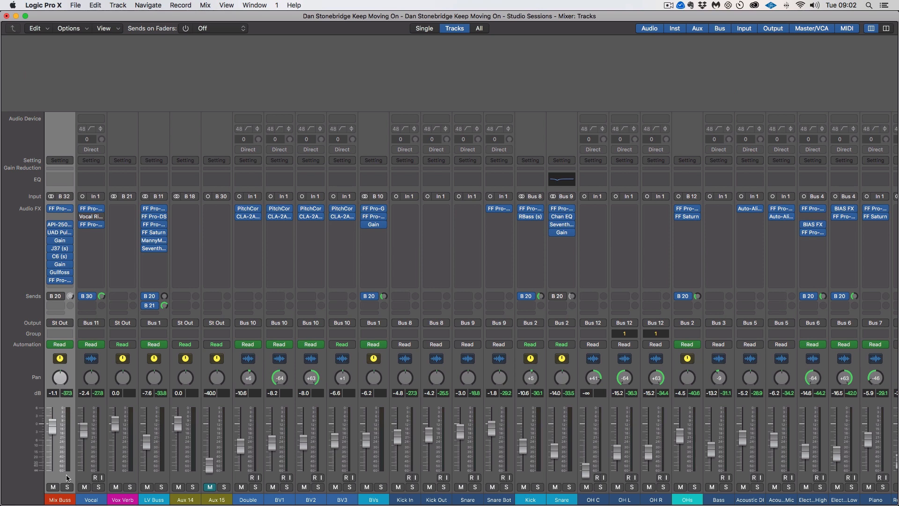
{"action": "left_click", "coordinate": [137, 473]}
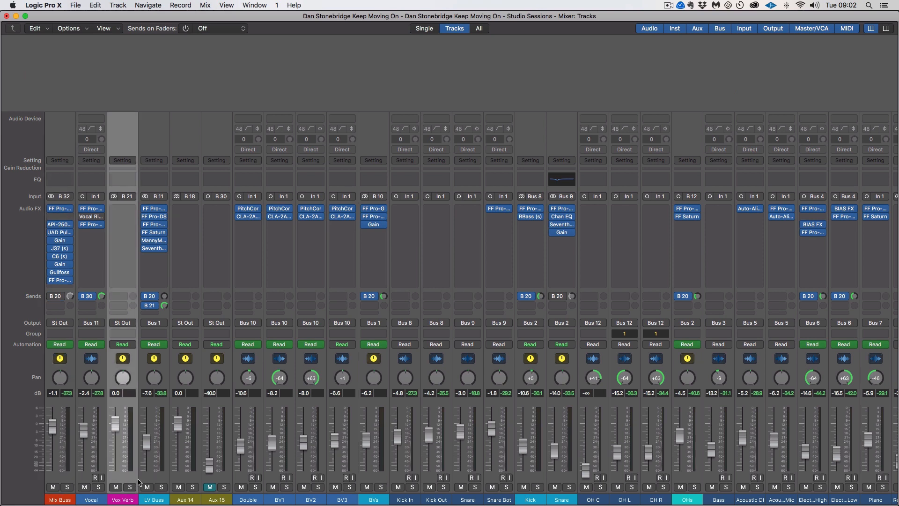
{"action": "left_click", "coordinate": [156, 478]}
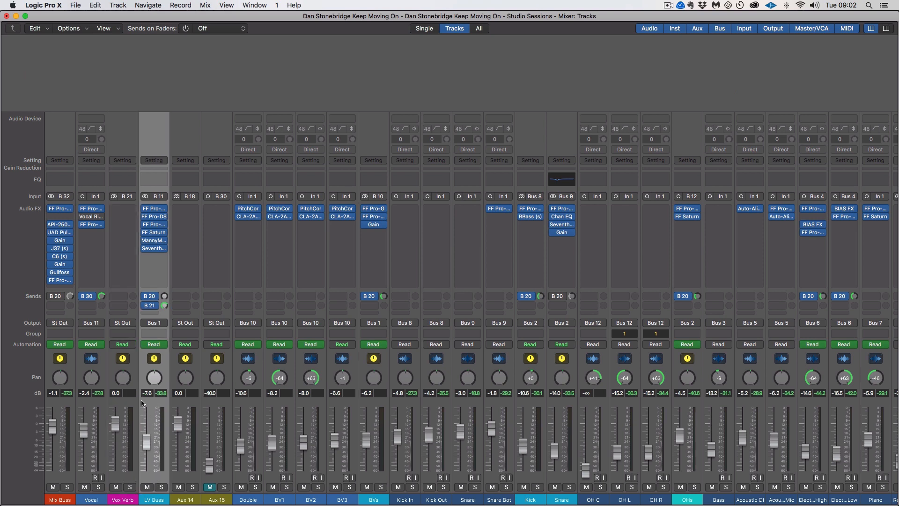
{"action": "left_click_drag", "start_coordinate": [123, 477], "coordinate": [159, 478]}
{"action": "left_click_drag", "start_coordinate": [124, 250], "coordinate": [153, 207]}
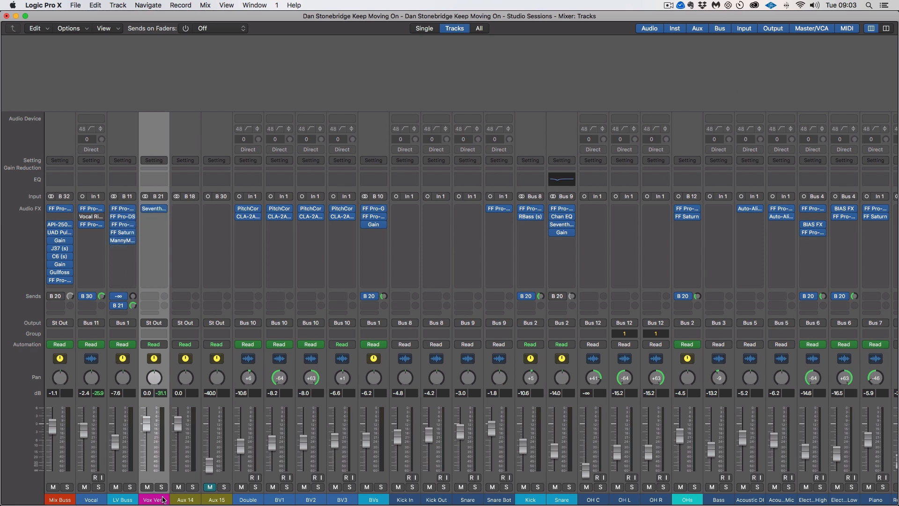
Solo Vox Verb, set its Seventh Heaven Professional Mix to Wet, and close the plug-in
{"action": "left_click", "coordinate": [161, 487]}
{"action": "left_click", "coordinate": [150, 209]}
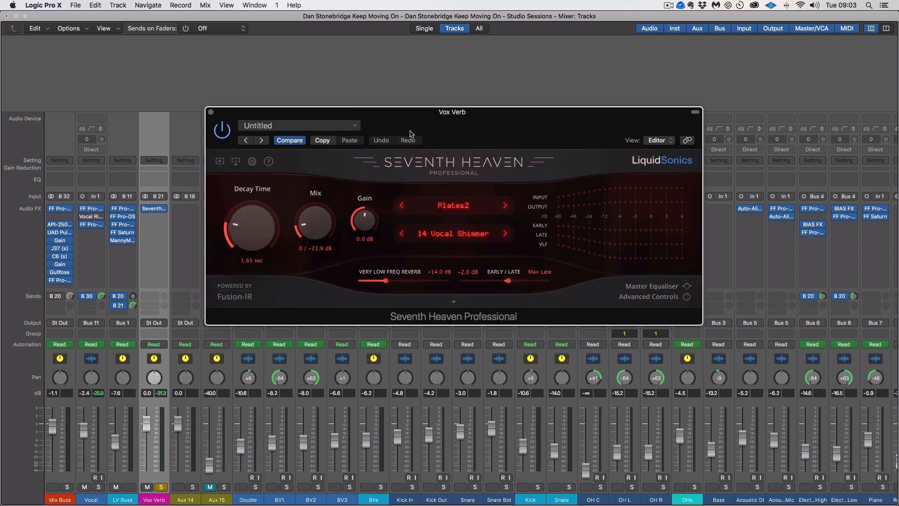
{"action": "left_click_drag", "start_coordinate": [411, 135], "coordinate": [424, 166]}
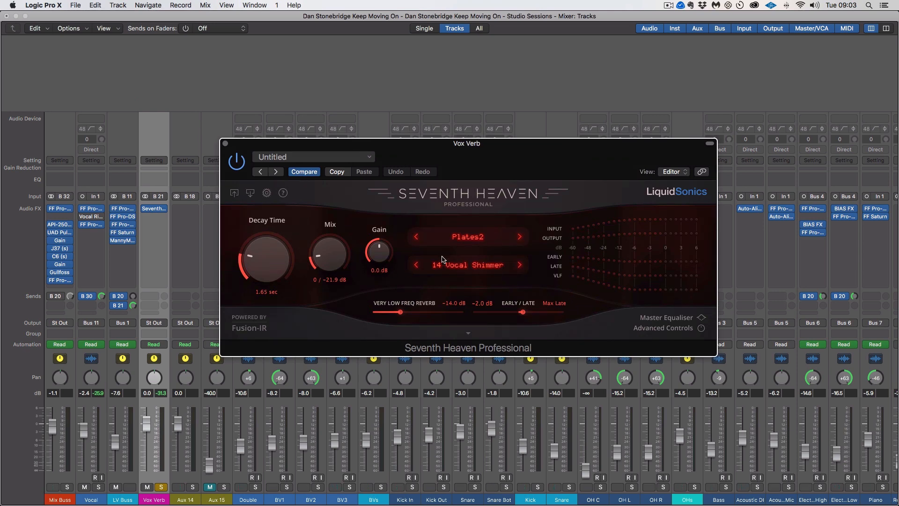
{"action": "mouse_move", "coordinate": [335, 255]}
{"action": "left_mouse_down"}
{"action": "mouse_move", "coordinate": [333, 269]}
{"action": "mouse_move", "coordinate": [334, 249]}
{"action": "left_mouse_up"}
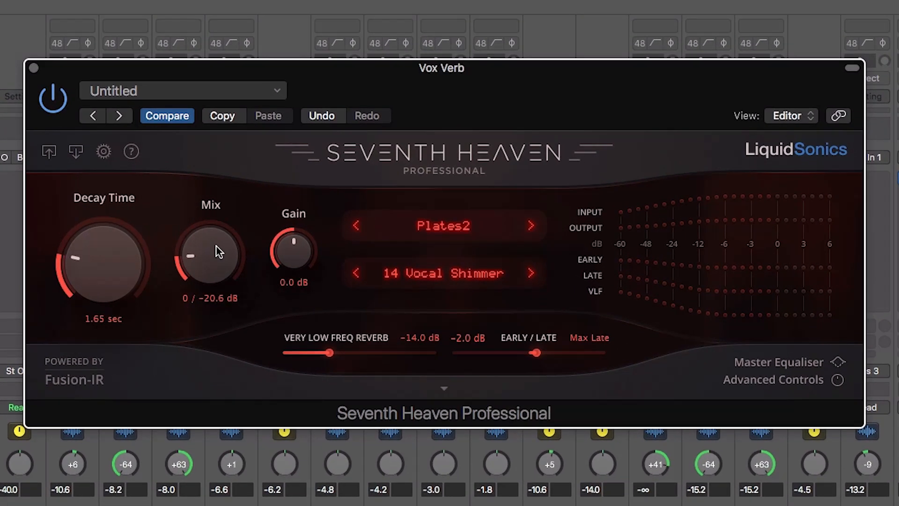
{"action": "mouse_move", "coordinate": [216, 247]}
{"action": "left_mouse_down"}
{"action": "mouse_move", "coordinate": [214, 256]}
{"action": "mouse_move", "coordinate": [214, 238]}
{"action": "mouse_move", "coordinate": [212, 262]}
{"action": "mouse_move", "coordinate": [212, 241]}
{"action": "left_mouse_up"}
{"action": "left_click_drag", "start_coordinate": [211, 274], "coordinate": [307, 28]}
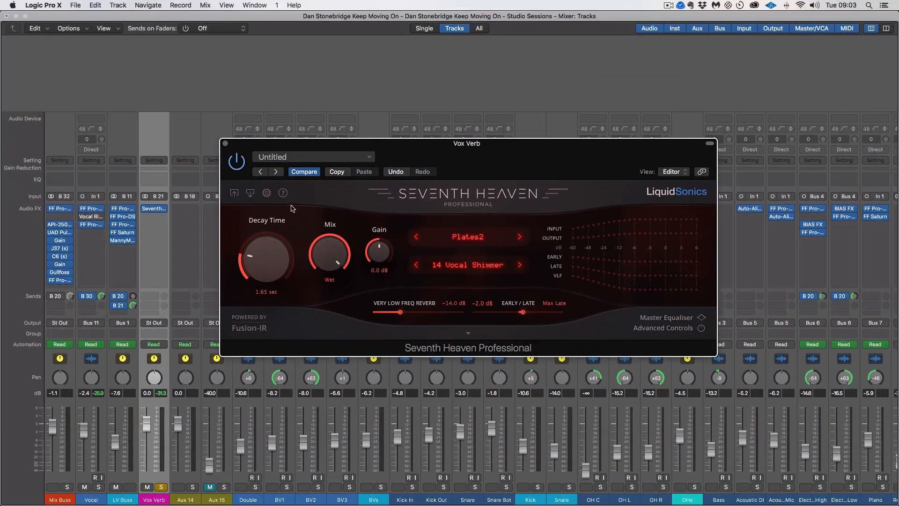
{"action": "left_click", "coordinate": [225, 143]}
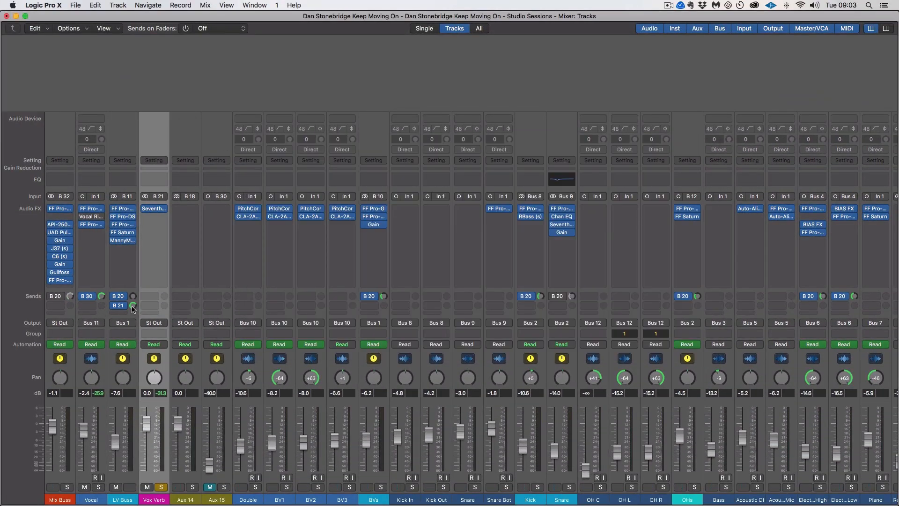
Turn down the LV Buss send to Bus 21, switch the Vox Verb solo off and on, and reset the send level
{"action": "left_click_drag", "start_coordinate": [133, 308], "coordinate": [133, 330]}
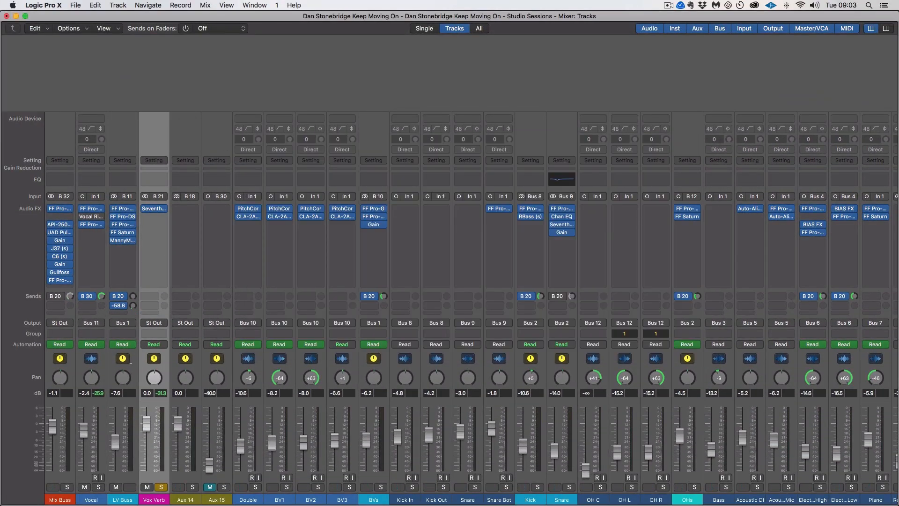
{"action": "left_click", "coordinate": [161, 487]}
{"action": "left_click", "coordinate": [161, 487]}
{"action": "left_click", "coordinate": [133, 306], "text": "alt"}
Play the song with Vox Verb soloed, and open and close its Seventh Heaven Professional to examine the settings
{"action": "key", "text": "space"}
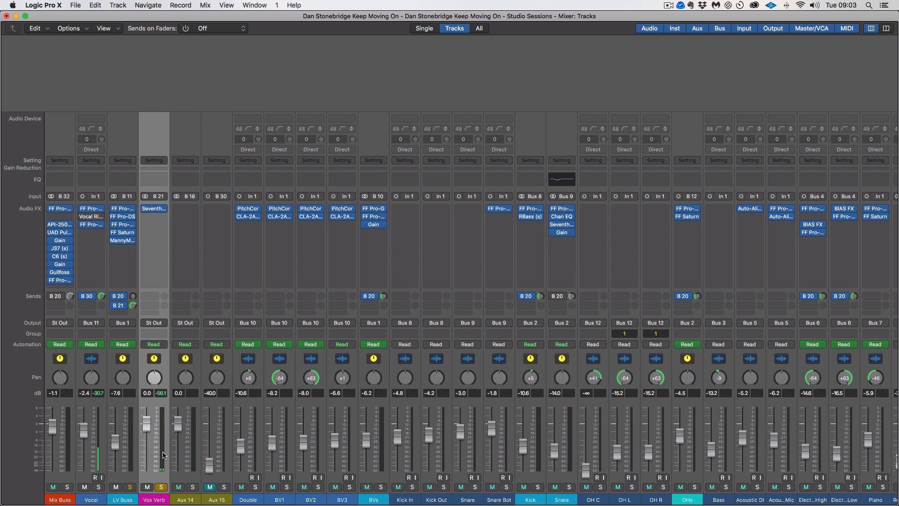
{"action": "left_click", "coordinate": [156, 210]}
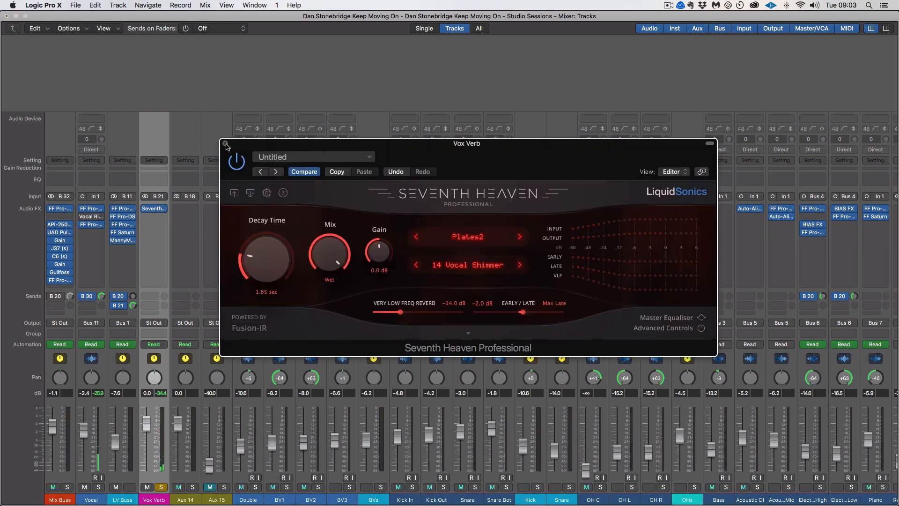
{"action": "left_click", "coordinate": [225, 144]}
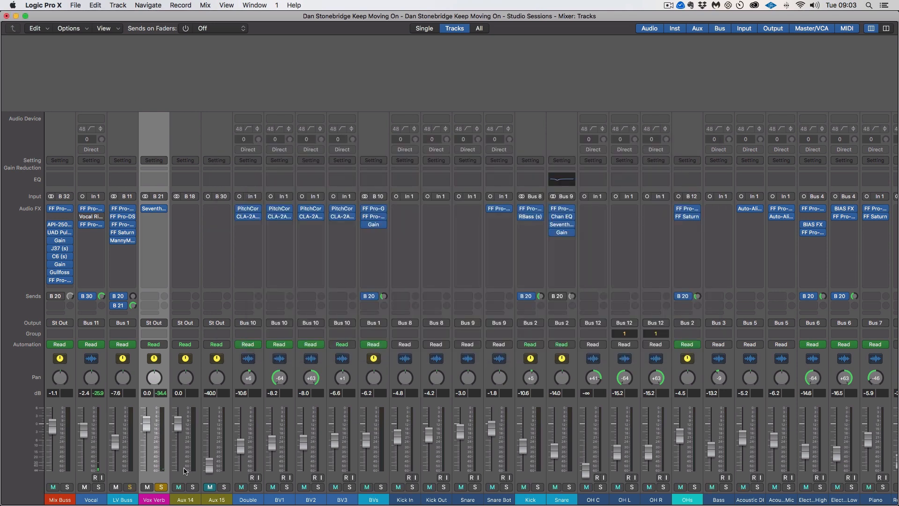
Solo the LV Buss instead of Vox Verb, and set Early/Late to -13.6 dB in Vox Verb's Seventh Heaven Professional
{"action": "left_click", "coordinate": [160, 487]}
{"action": "left_click", "coordinate": [131, 487]}
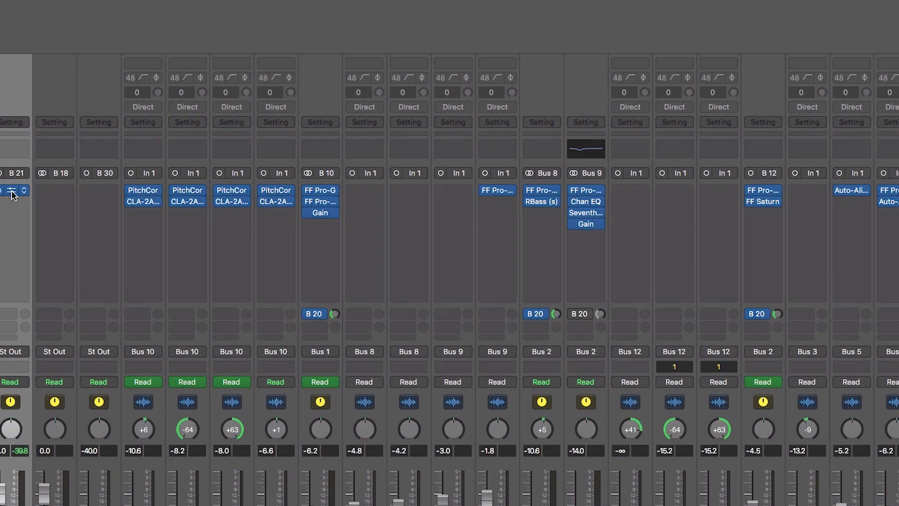
{"action": "left_click", "coordinate": [155, 210]}
{"action": "left_click_drag", "start_coordinate": [128, 268], "coordinate": [111, 264]}
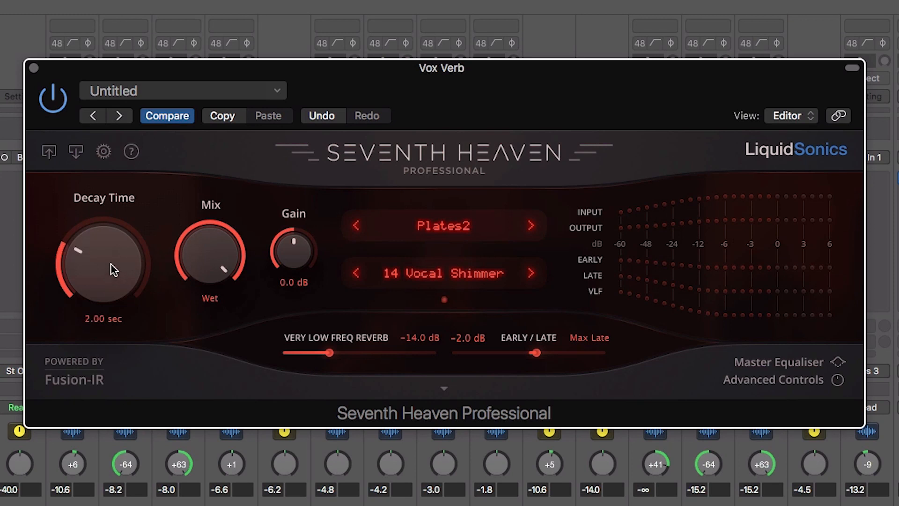
{"action": "left_click_drag", "start_coordinate": [535, 356], "coordinate": [581, 354]}
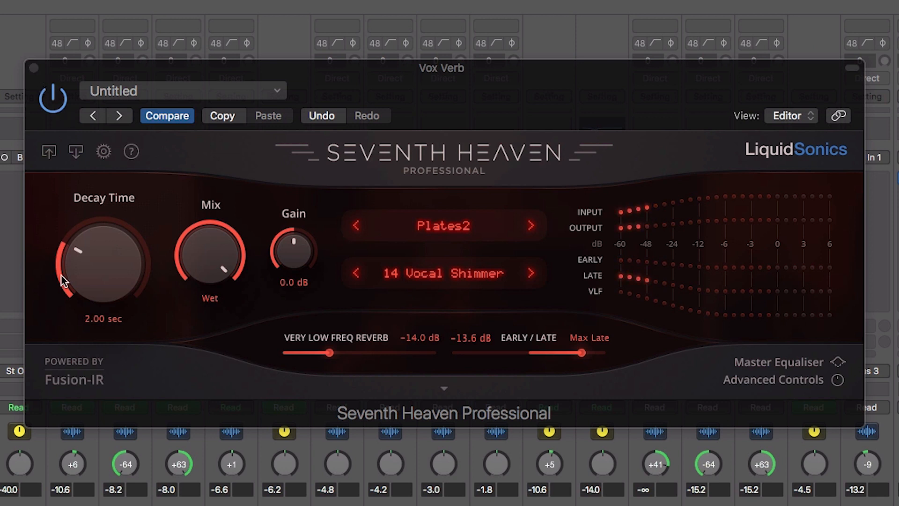
Raise the Vox Verb reverb's Decay Time to 2.60 sec and close the plug-in
{"action": "left_click_drag", "start_coordinate": [65, 281], "coordinate": [72, 261]}
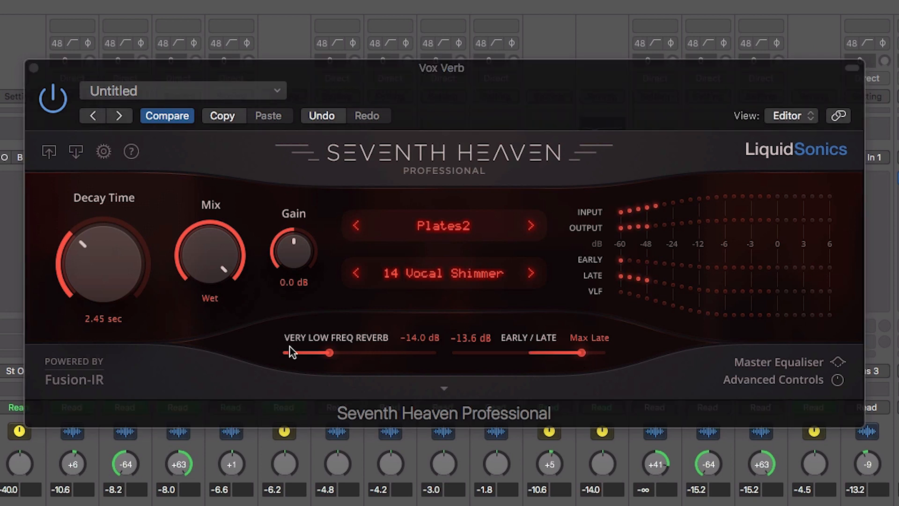
{"action": "left_click_drag", "start_coordinate": [114, 265], "coordinate": [118, 260]}
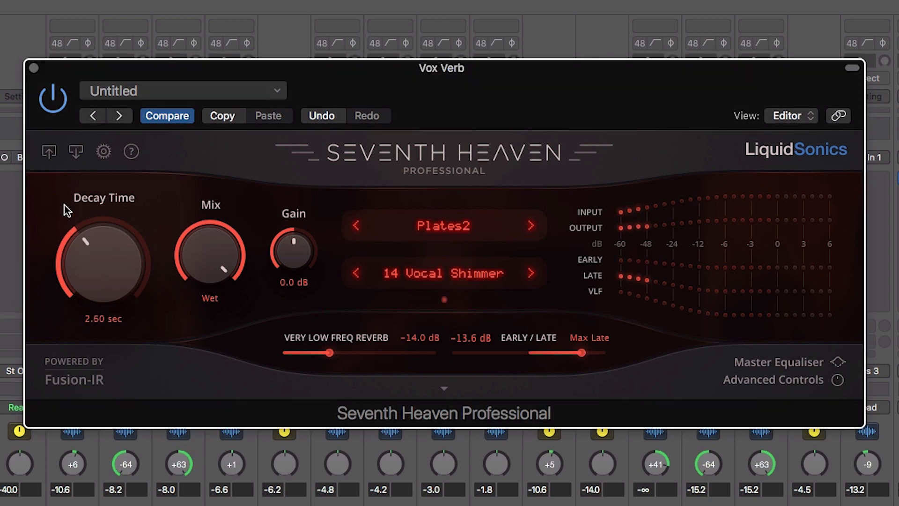
{"action": "left_click", "coordinate": [34, 68]}
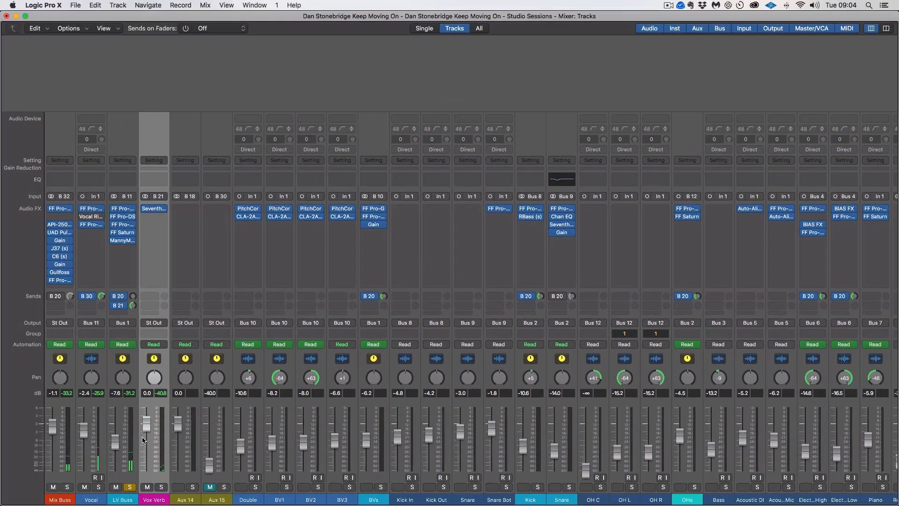
Insert a stereo Compressor after Seventh Heaven on Vox Verb and set its side chain to Audio 19
{"action": "left_click", "coordinate": [156, 218]}
{"action": "mouse_move", "coordinate": [201, 255]}
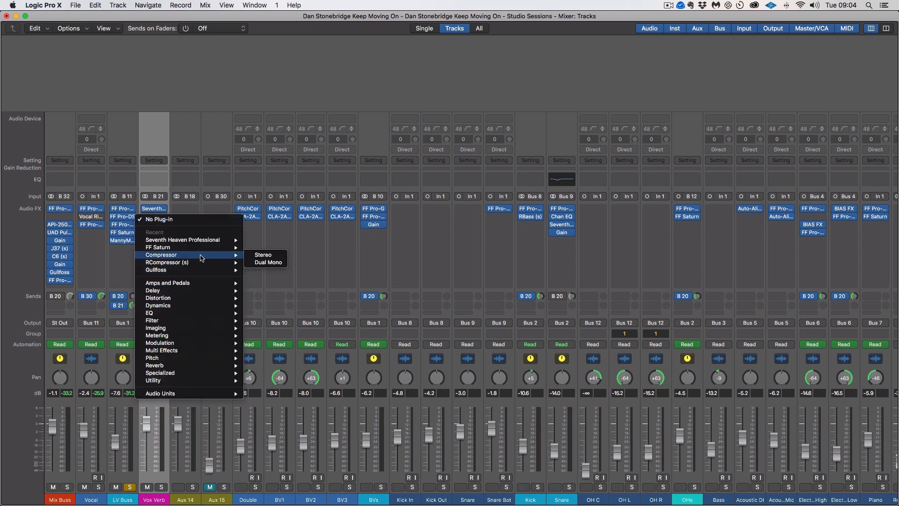
{"action": "left_click", "coordinate": [267, 256]}
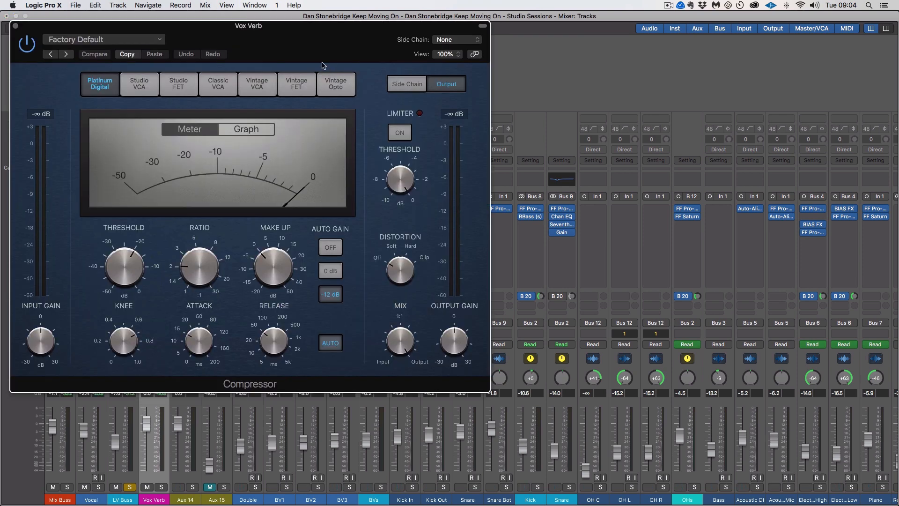
{"action": "left_click_drag", "start_coordinate": [331, 34], "coordinate": [614, 83]}
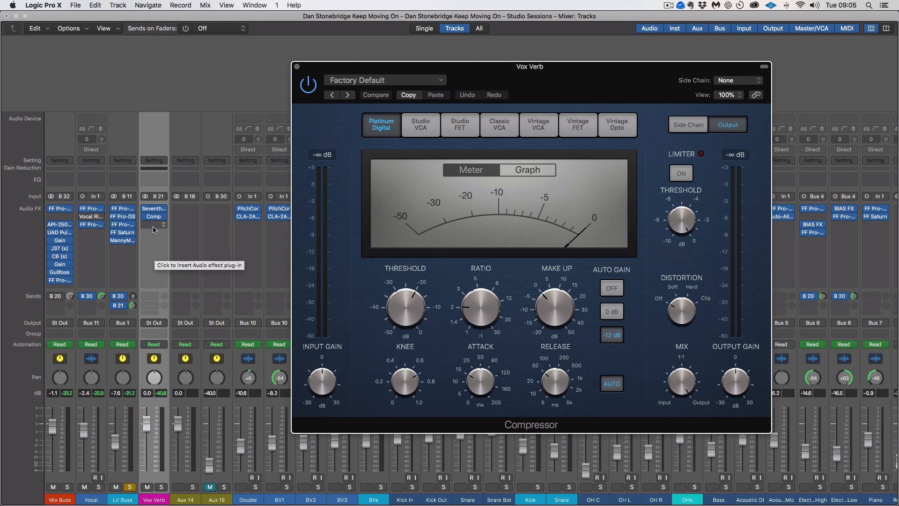
{"action": "left_click", "coordinate": [733, 82]}
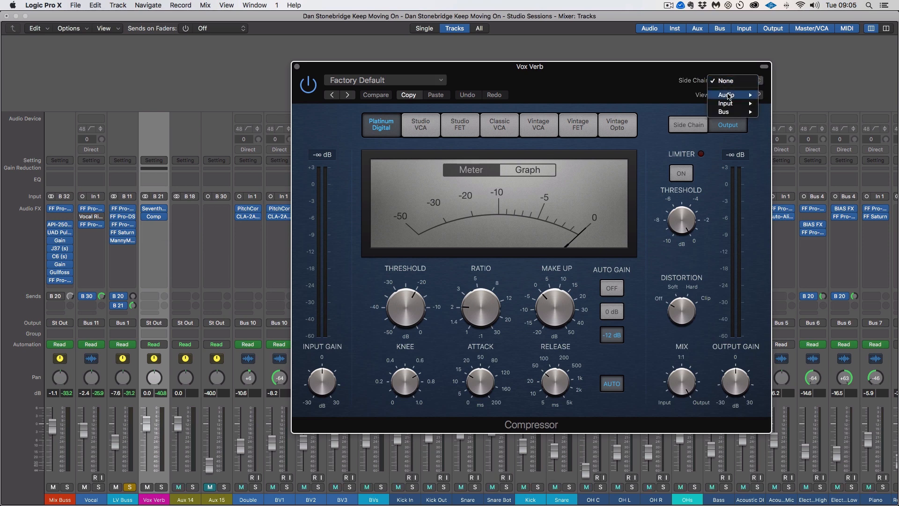
{"action": "mouse_move", "coordinate": [727, 95]}
{"action": "left_click", "coordinate": [785, 246]}
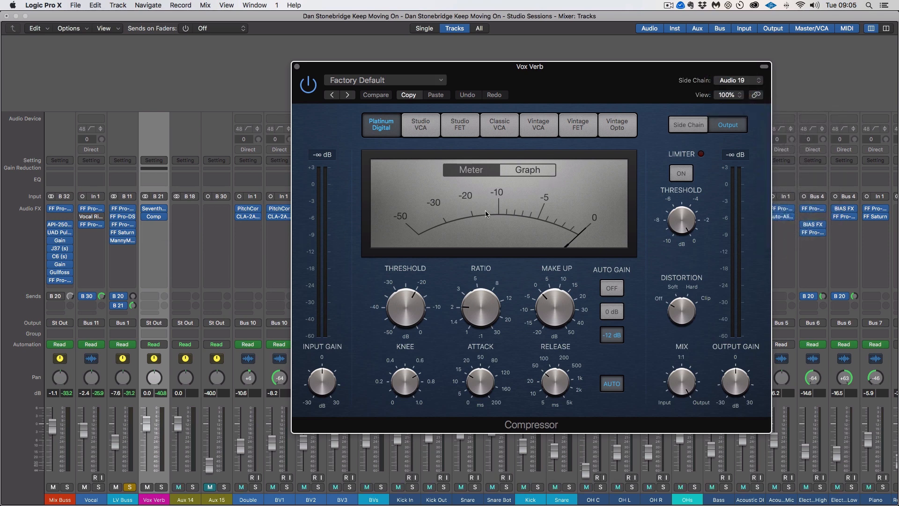
Lower the Compressor threshold to about -41 dB, raise its ratio to about 2.7:1, and turn Auto Gain off
{"action": "left_click_drag", "start_coordinate": [405, 309], "coordinate": [402, 335]}
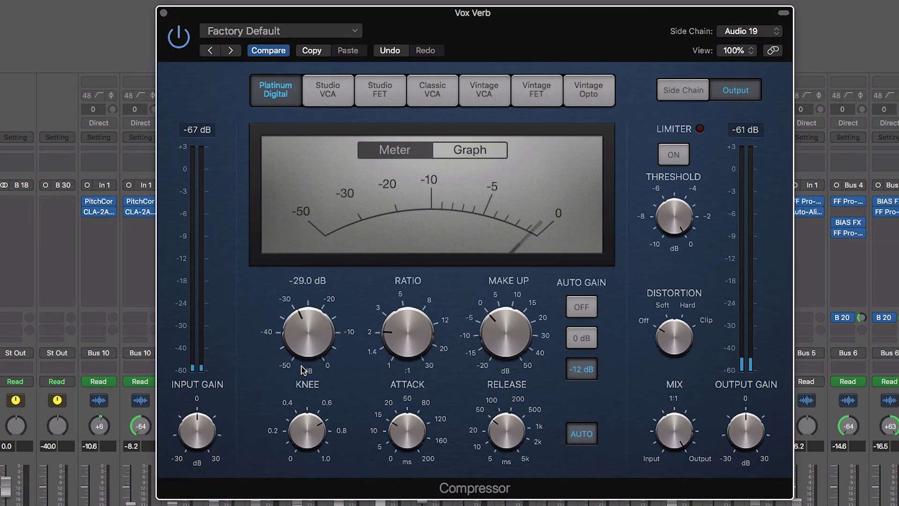
{"action": "left_click_drag", "start_coordinate": [304, 370], "coordinate": [307, 385]}
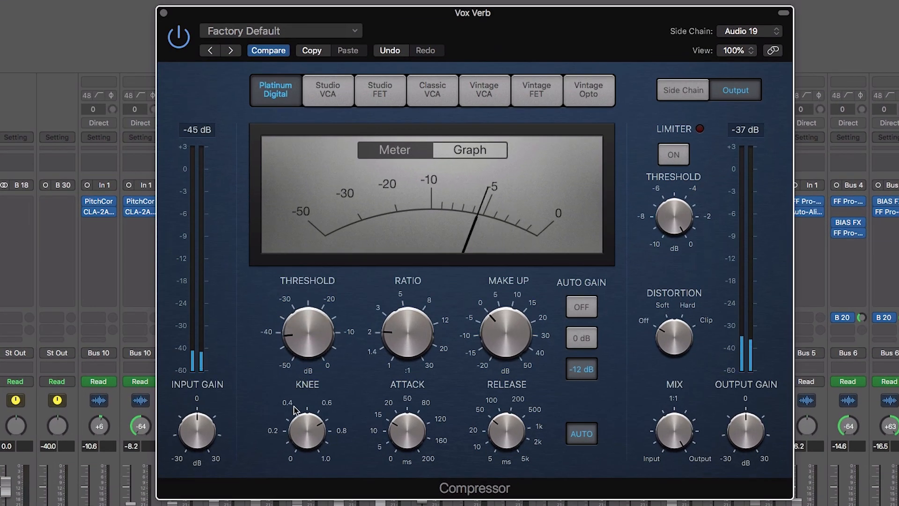
{"action": "left_click_drag", "start_coordinate": [412, 335], "coordinate": [411, 327]}
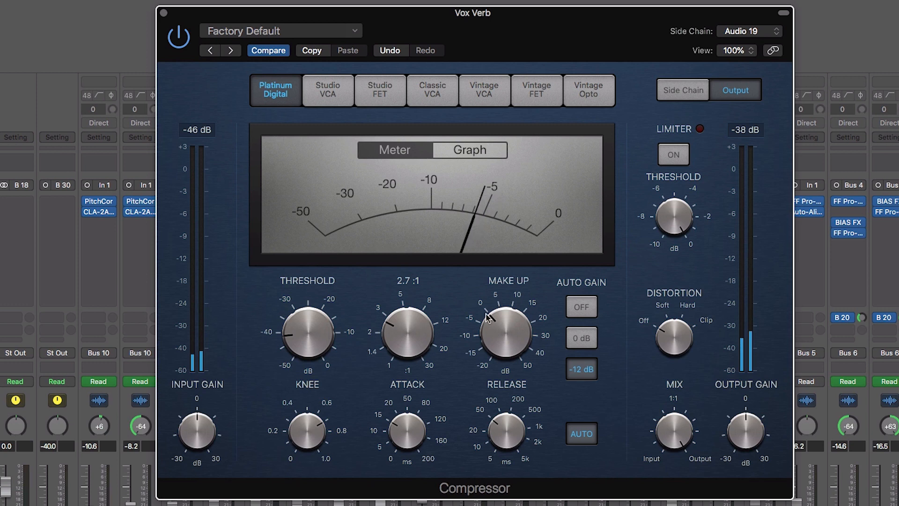
{"action": "left_click", "coordinate": [581, 305]}
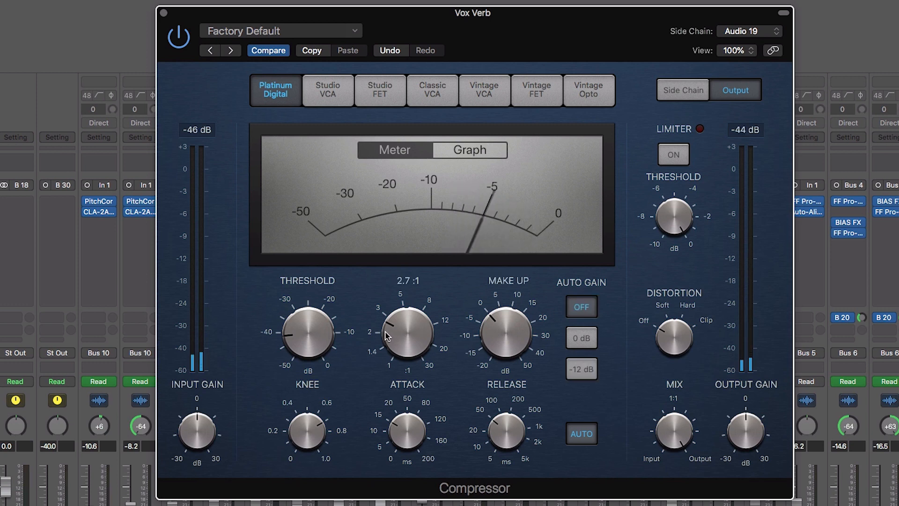
Turn off the Compressor's automatic release, shorten its release and attack, and fine-tune it with a lower threshold and a 2.7:1 ratio
{"action": "left_click", "coordinate": [580, 441]}
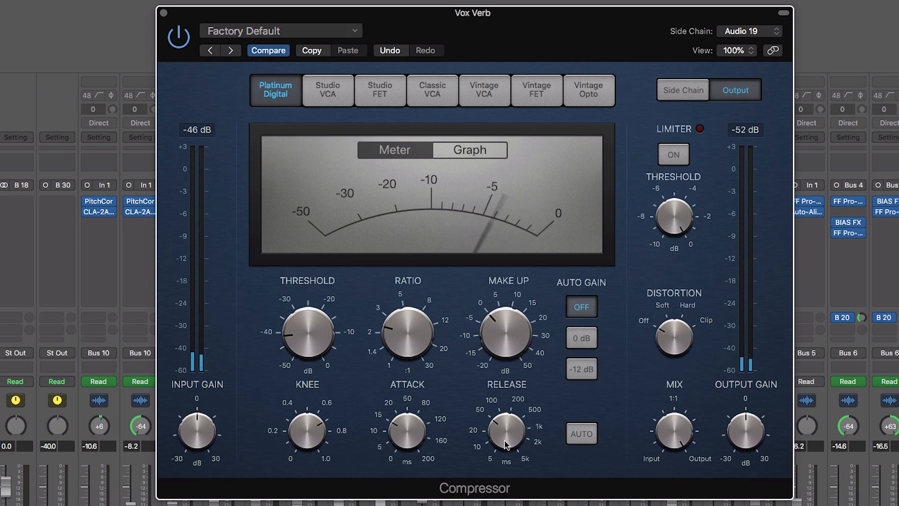
{"action": "left_click_drag", "start_coordinate": [508, 445], "coordinate": [502, 450]}
{"action": "left_click_drag", "start_coordinate": [414, 440], "coordinate": [414, 452]}
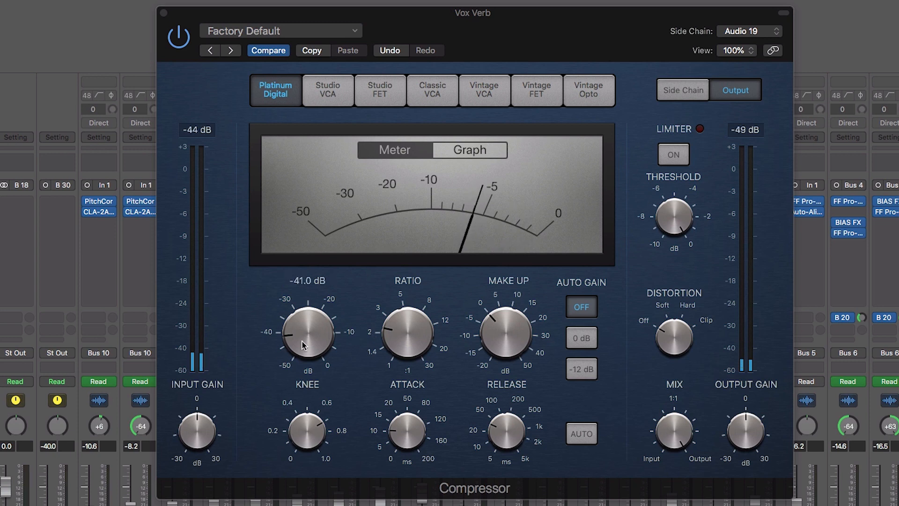
{"action": "left_click_drag", "start_coordinate": [315, 334], "coordinate": [312, 347]}
{"action": "left_click_drag", "start_coordinate": [399, 340], "coordinate": [398, 330]}
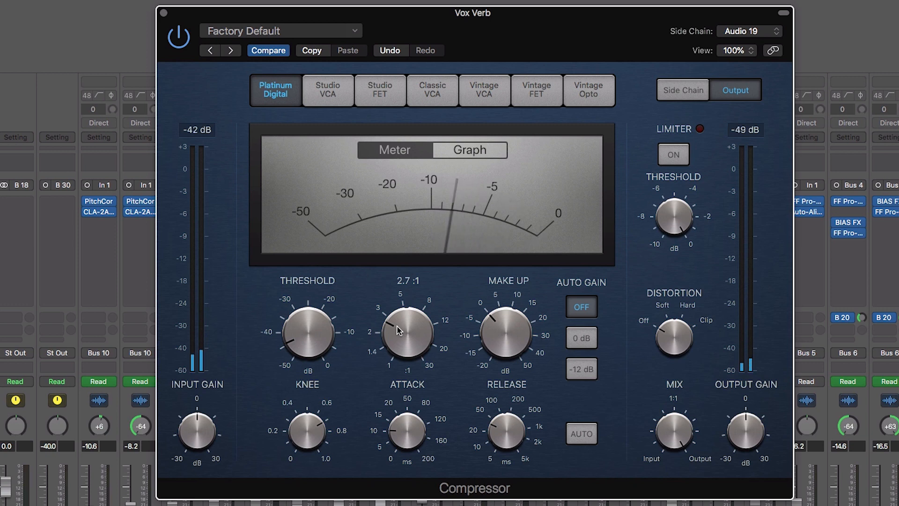
Raise the Decay Time of Vox Verb's Seventh Heaven to 4.40 sec and play the song with the Compressor in front
{"action": "left_click", "coordinate": [65, 185]}
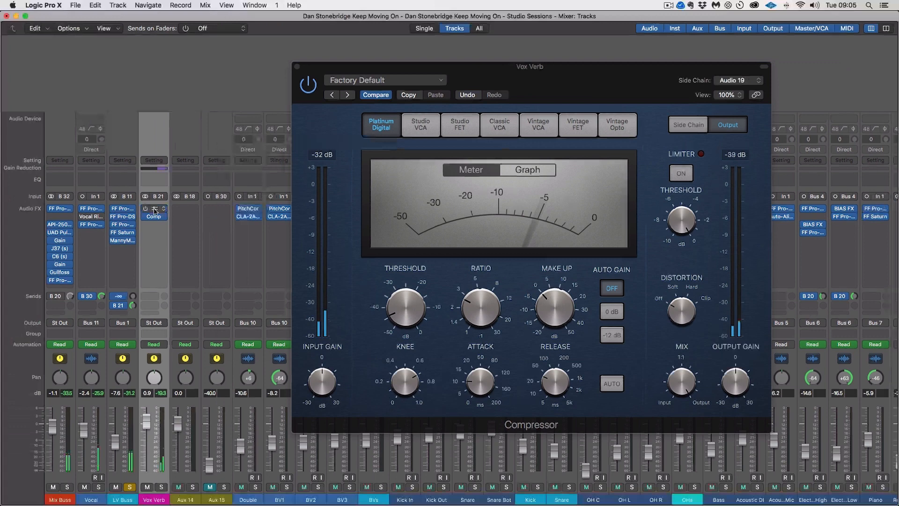
{"action": "left_click", "coordinate": [155, 211]}
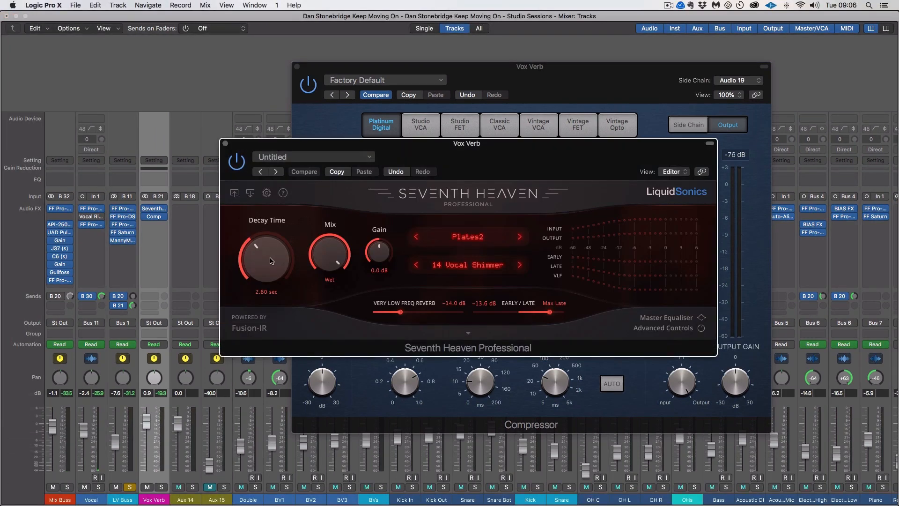
{"action": "left_click_drag", "start_coordinate": [271, 245], "coordinate": [271, 240]}
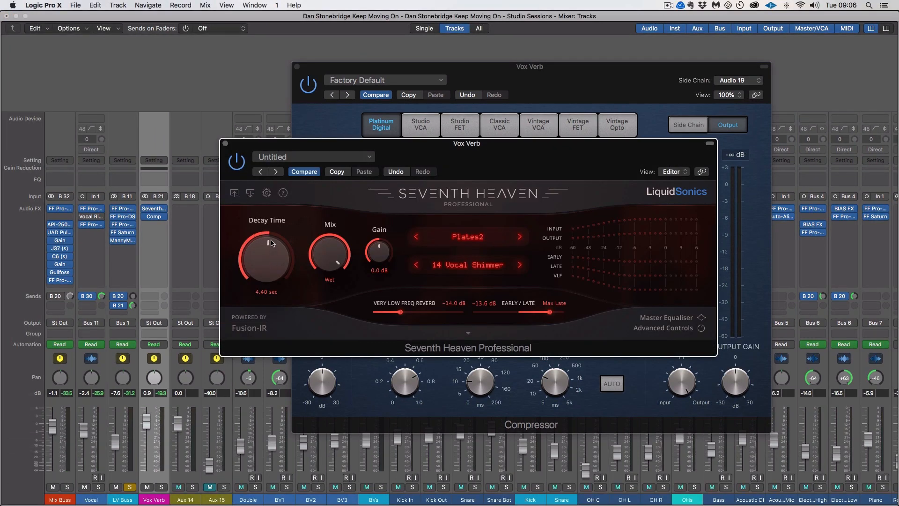
{"action": "left_click", "coordinate": [392, 89]}
{"action": "key", "text": "space"}
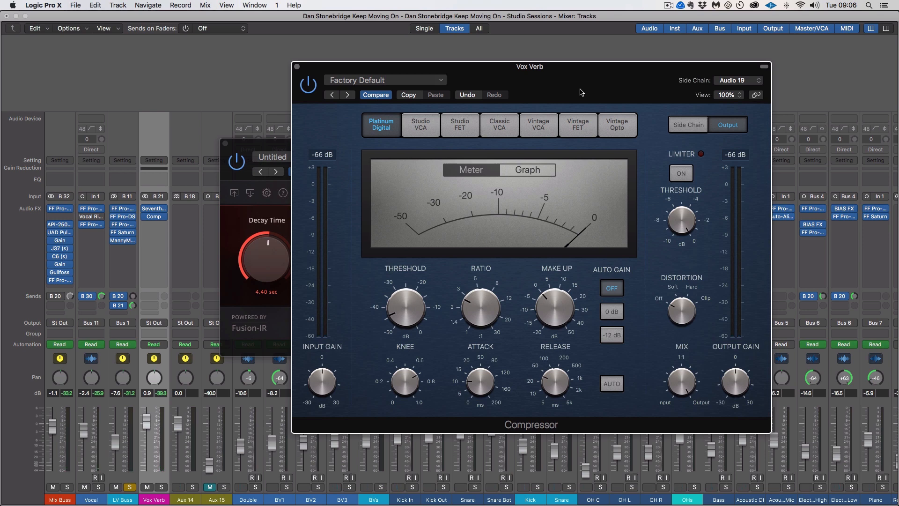
Move the Compressor clear of the reverb's controls, lower Decay Time to 1.65 sec, and set the Compressor ratio to 2.0:1
{"action": "left_click_drag", "start_coordinate": [581, 92], "coordinate": [695, 94]}
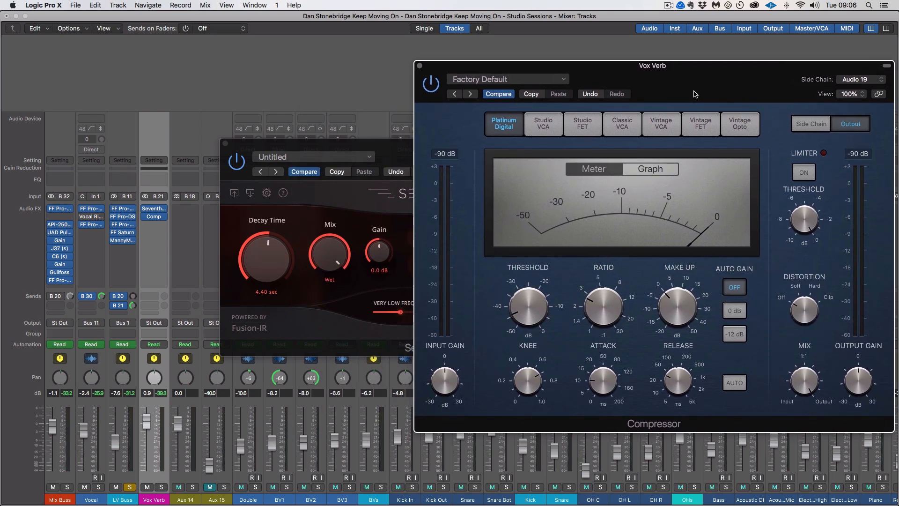
{"action": "left_click_drag", "start_coordinate": [277, 261], "coordinate": [274, 291]}
{"action": "left_click", "coordinate": [615, 310]}
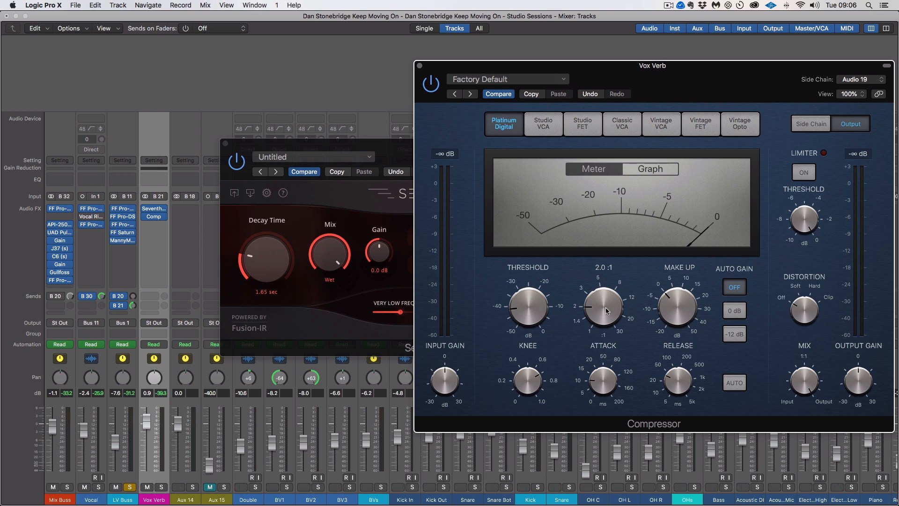
Raise the Vox Verb reverb's Decay Time in small amounts to 2.05 sec, checking the Compressor's gain reduction in between
{"action": "left_click", "coordinate": [282, 273]}
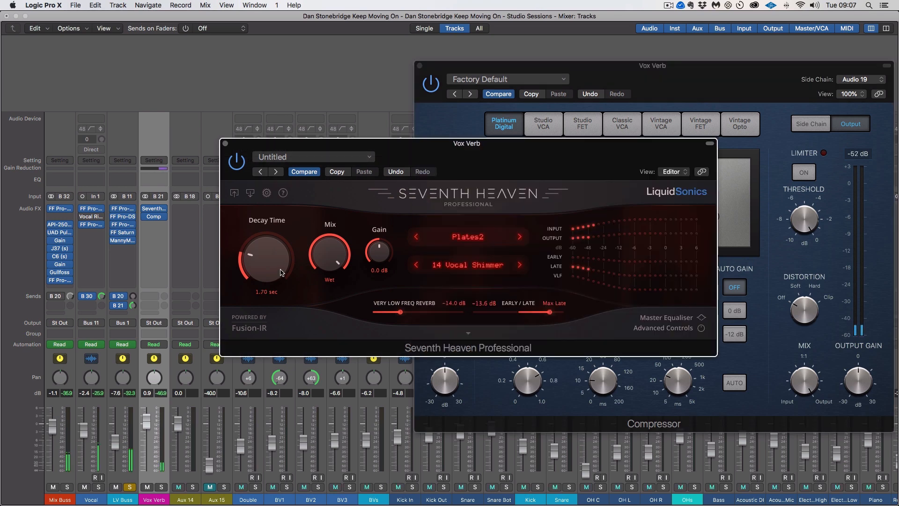
{"action": "left_click_drag", "start_coordinate": [282, 273], "coordinate": [282, 270]}
{"action": "left_click", "coordinate": [674, 85]}
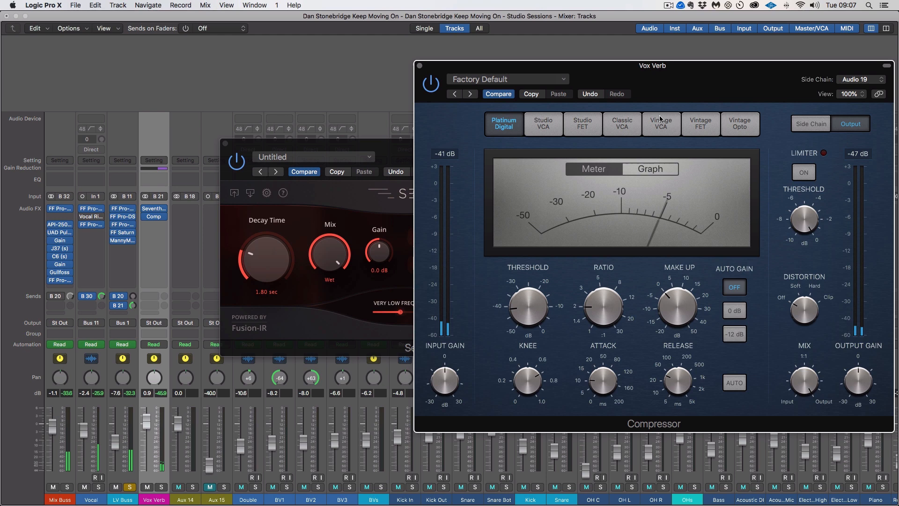
{"action": "left_click", "coordinate": [591, 299]}
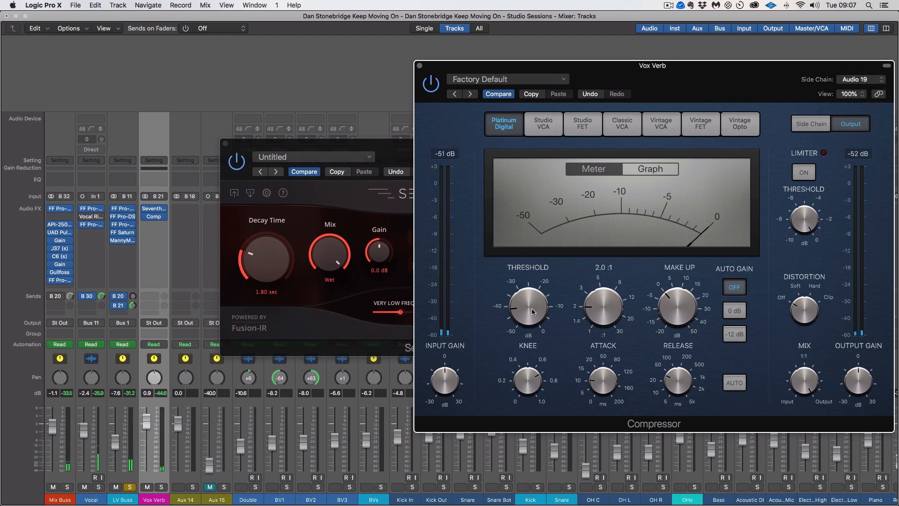
{"action": "left_click", "coordinate": [299, 264]}
{"action": "left_click_drag", "start_coordinate": [280, 262], "coordinate": [283, 263]}
Lower the Compressor's ratio slightly and raise its threshold to -34.0 dB
{"action": "left_click", "coordinate": [649, 86]}
{"action": "left_click_drag", "start_coordinate": [604, 305], "coordinate": [605, 309]}
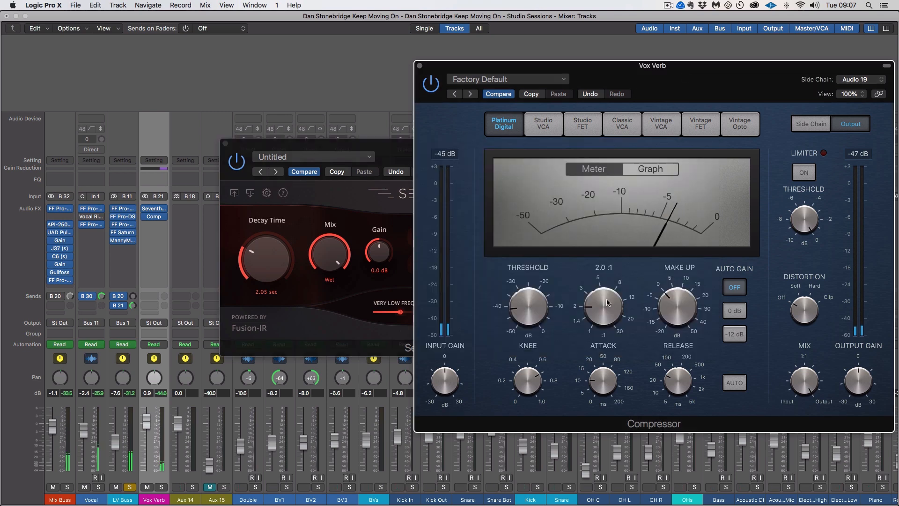
{"action": "left_click_drag", "start_coordinate": [527, 307], "coordinate": [527, 298]}
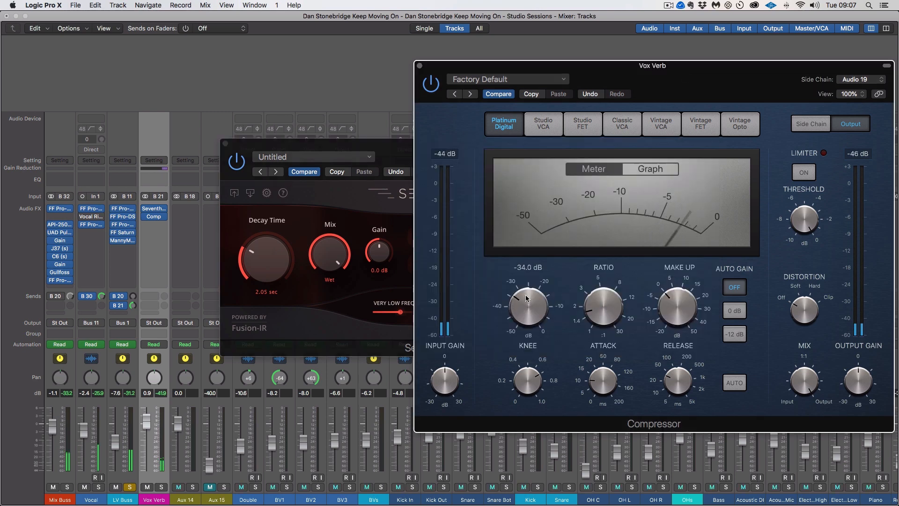
Set the Vox Verb fader to 0.0 dB, adjust the LV Buss send to Bus 21, and close both plug-ins
{"action": "mouse_move", "coordinate": [147, 422]}
{"action": "left_mouse_down"}
{"action": "mouse_move", "coordinate": [146, 431]}
{"action": "mouse_move", "coordinate": [146, 422]}
{"action": "left_mouse_up"}
{"action": "left_click_drag", "start_coordinate": [133, 306], "coordinate": [136, 304]}
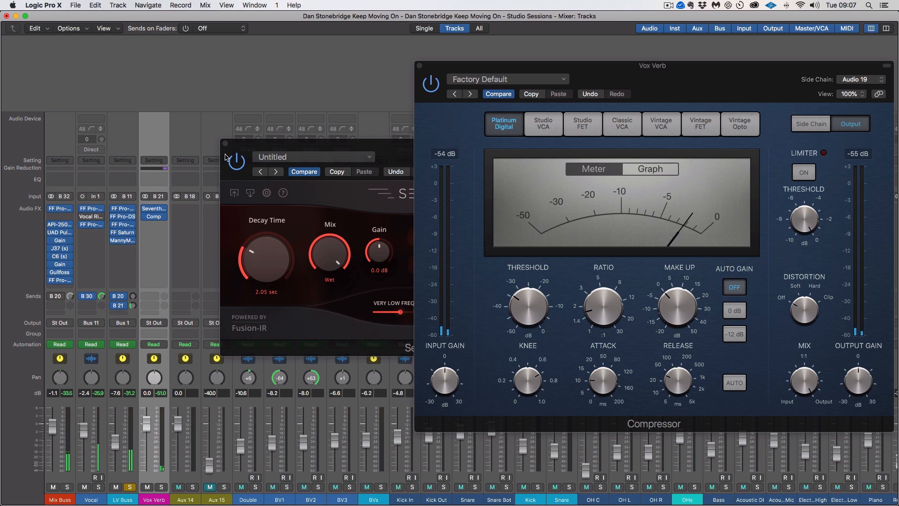
{"action": "left_click", "coordinate": [225, 144]}
{"action": "left_click", "coordinate": [420, 66]}
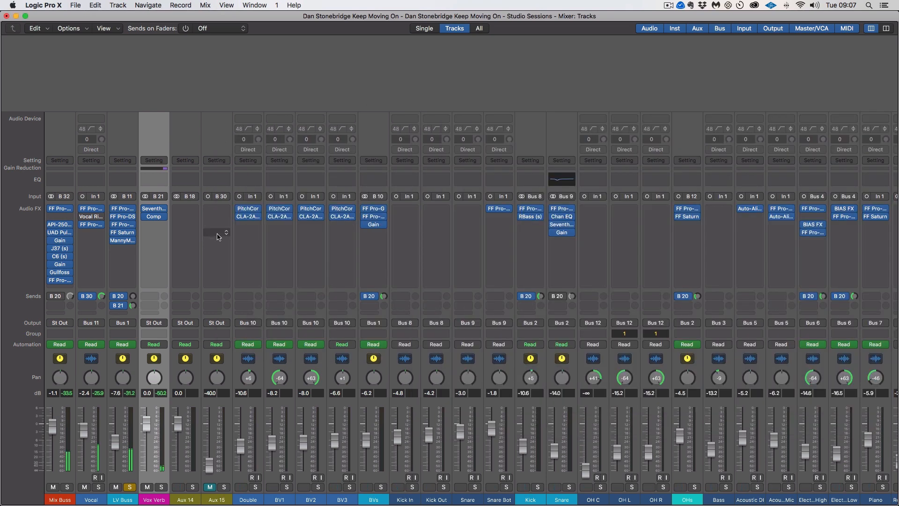
With the LV Buss unsoloed, set its Bus 21 send to about -10.1 dB and its fader to -6.0 dB, and solo it again
{"action": "left_click", "coordinate": [132, 486]}
{"action": "left_click_drag", "start_coordinate": [134, 305], "coordinate": [135, 302]}
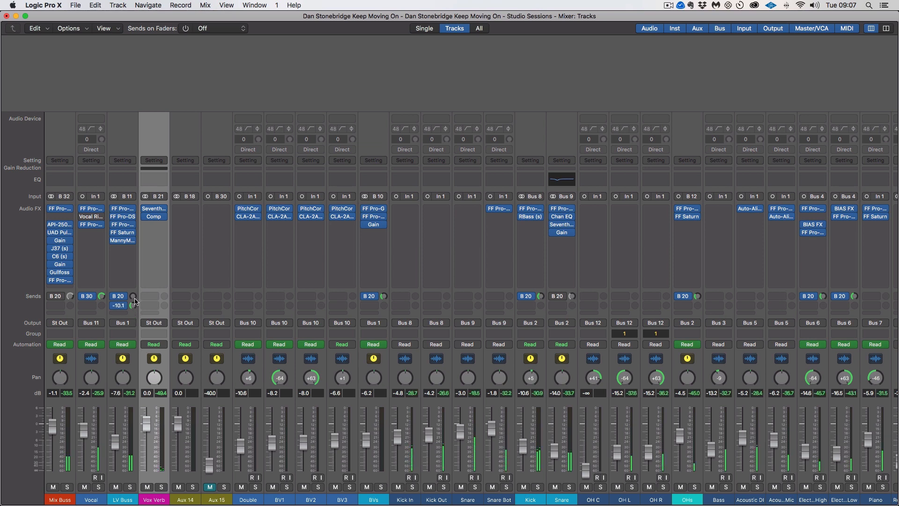
{"action": "left_click_drag", "start_coordinate": [118, 440], "coordinate": [115, 444]}
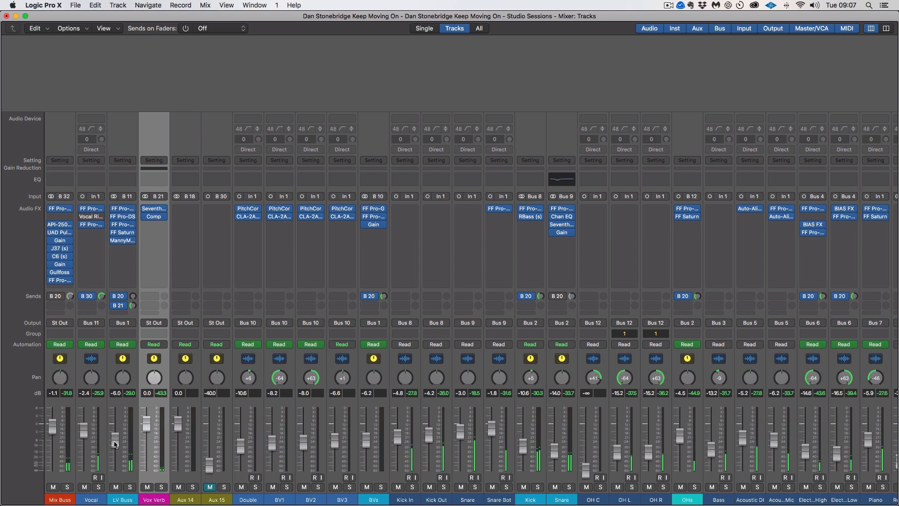
{"action": "left_click", "coordinate": [131, 488]}
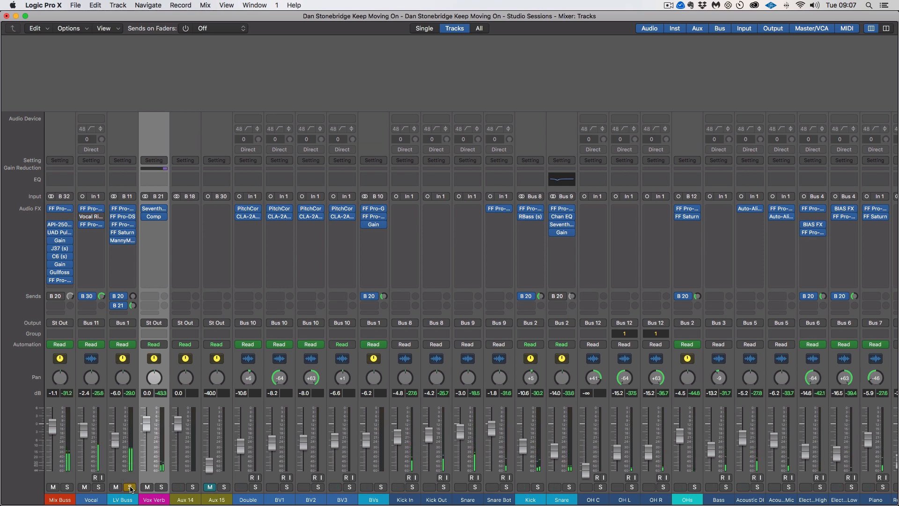